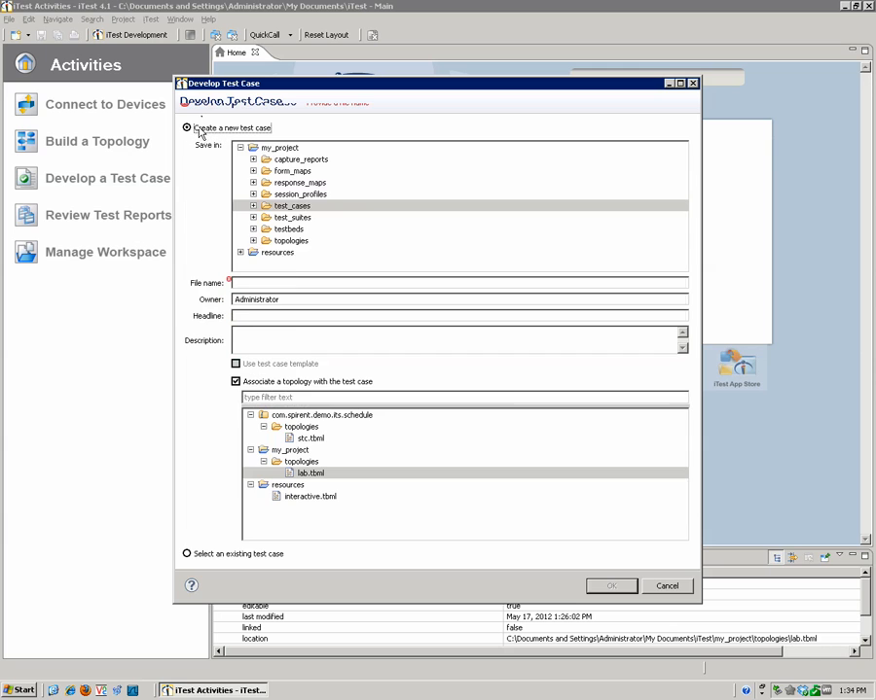
Step: Create a new test case named PING in the test_cases folder, associated with the lab.tbml topology
left_click(303, 474)
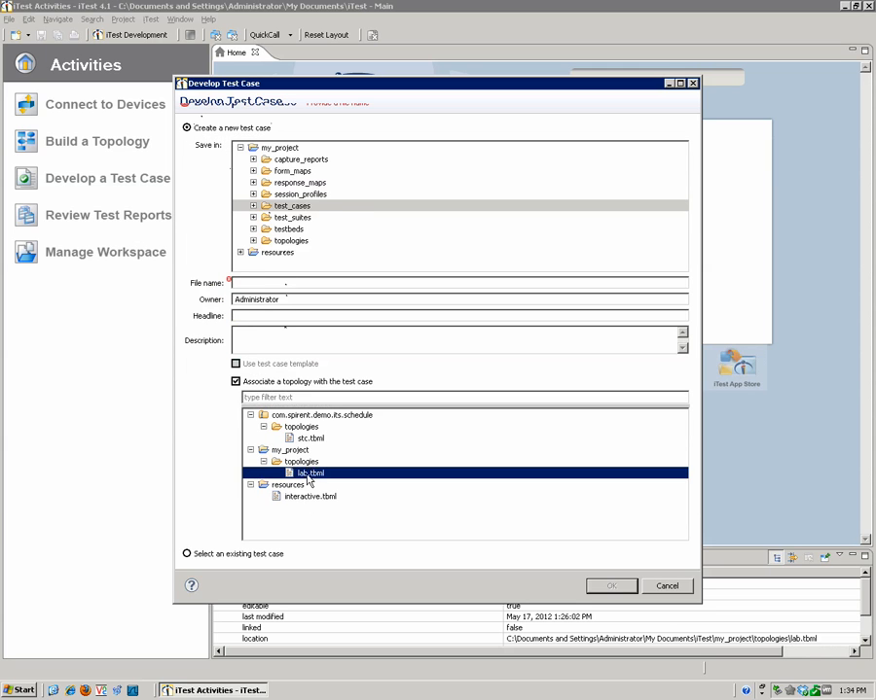
left_click(255, 284)
type("PING")
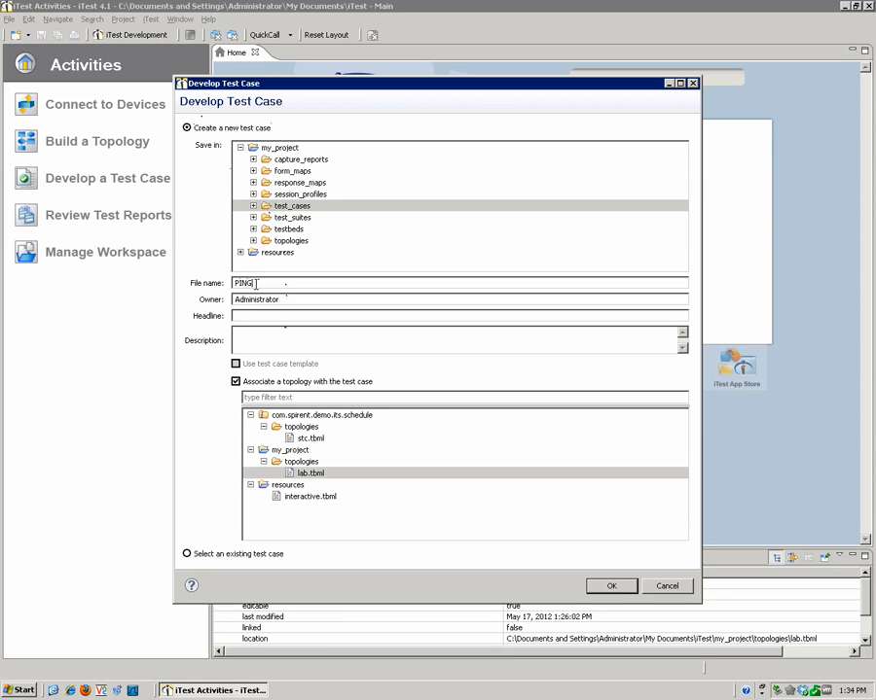
left_click(611, 586)
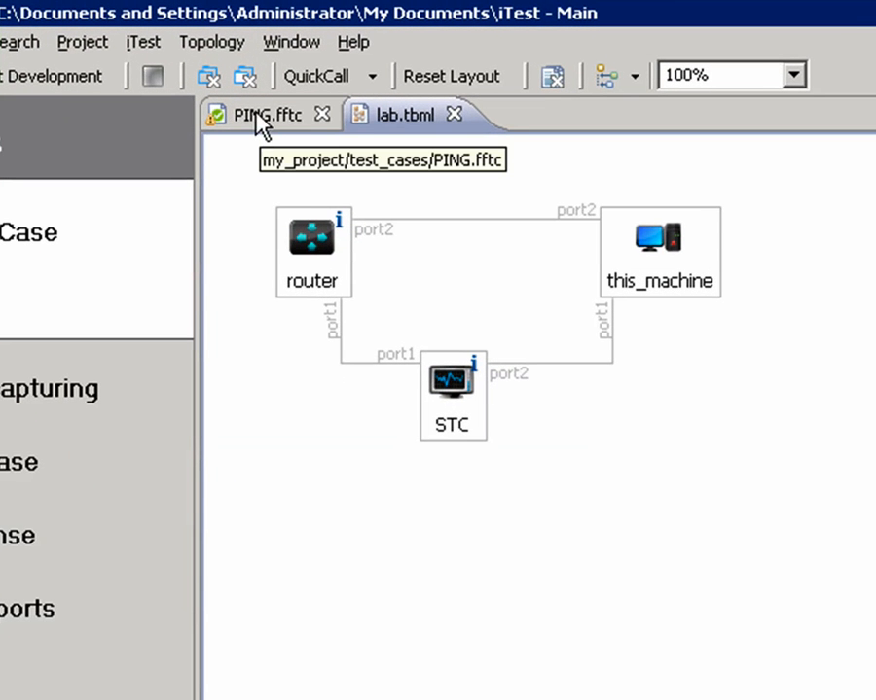
Step: Check the empty PING test case, return to the lab topology and start adding steps by capturing
left_click(255, 117)
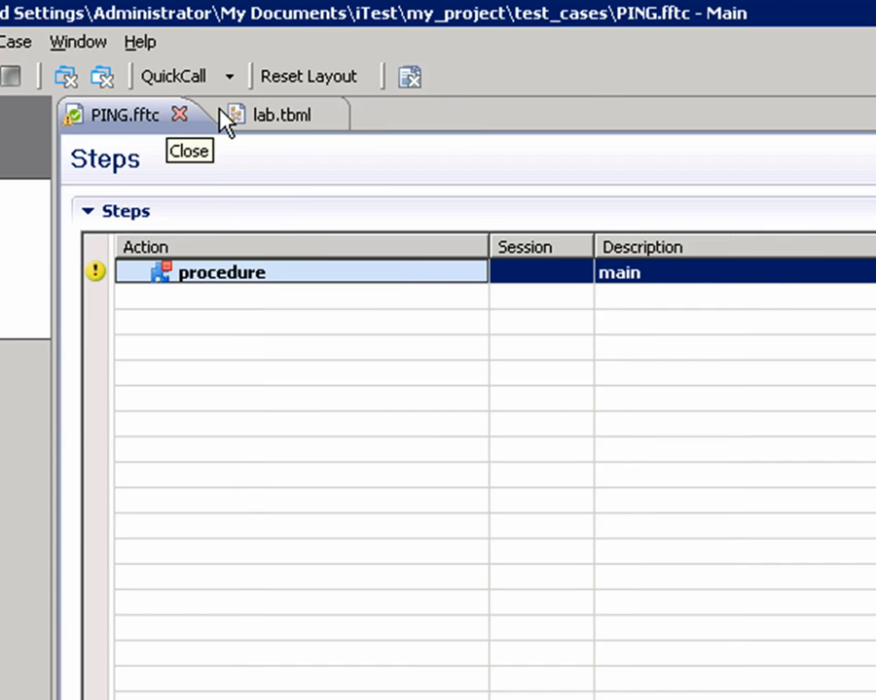
left_click(228, 117)
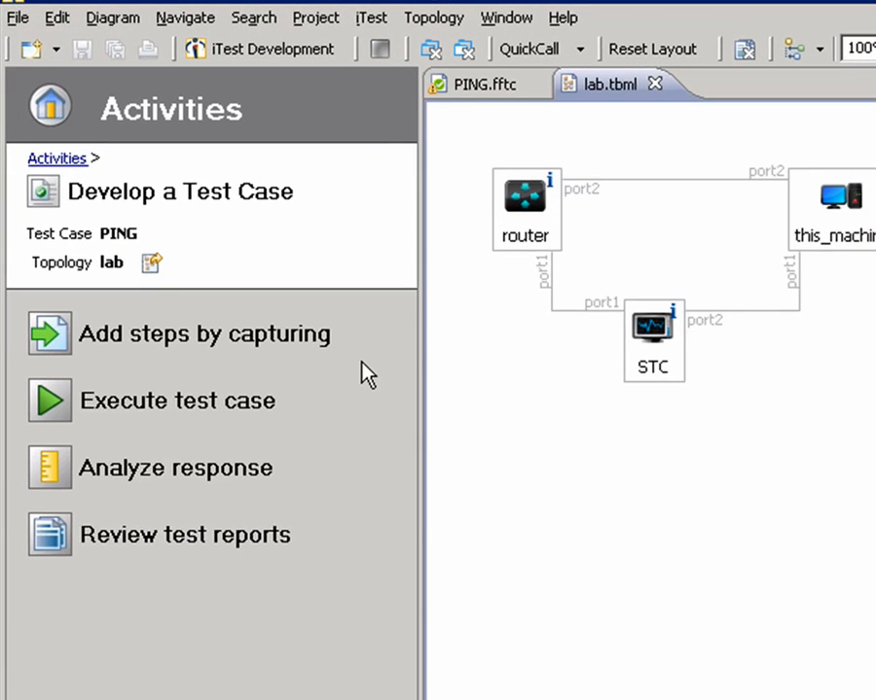
left_click(267, 335)
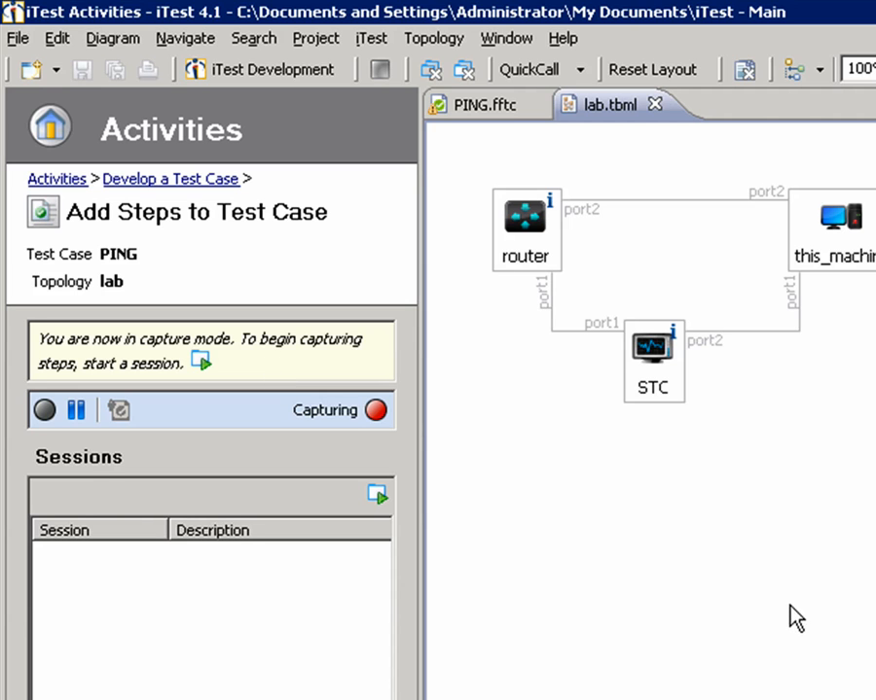
Step: Start a telnet session on the router device in the topology and log in with the router password
right_click(539, 248)
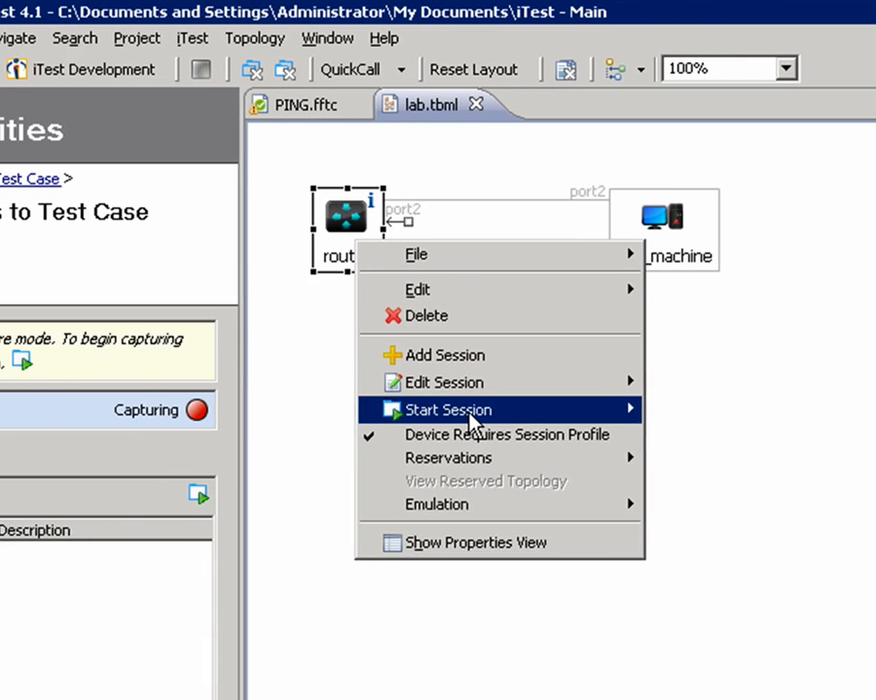
mouse_move(635, 414)
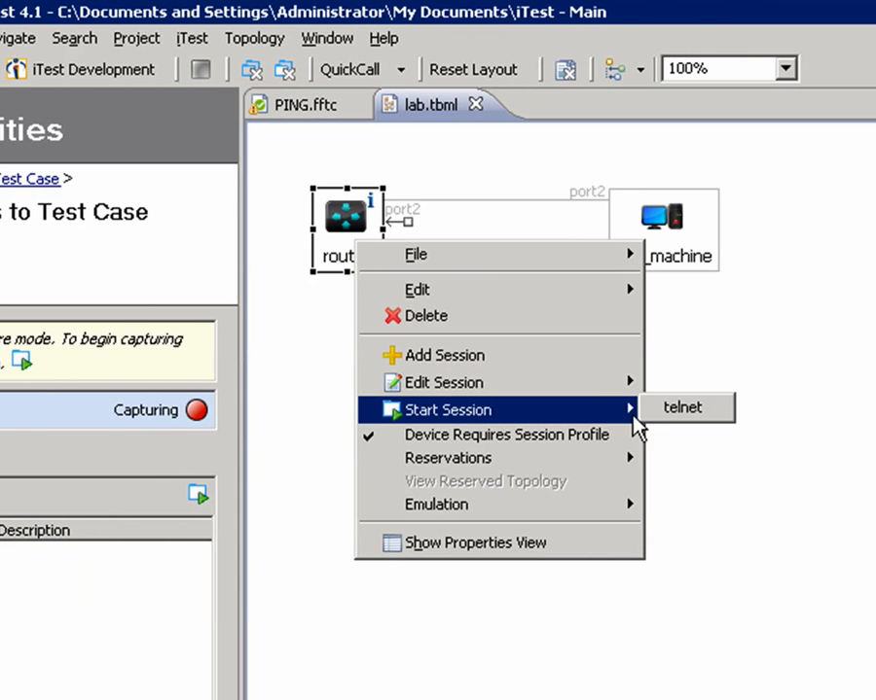
left_click(664, 414)
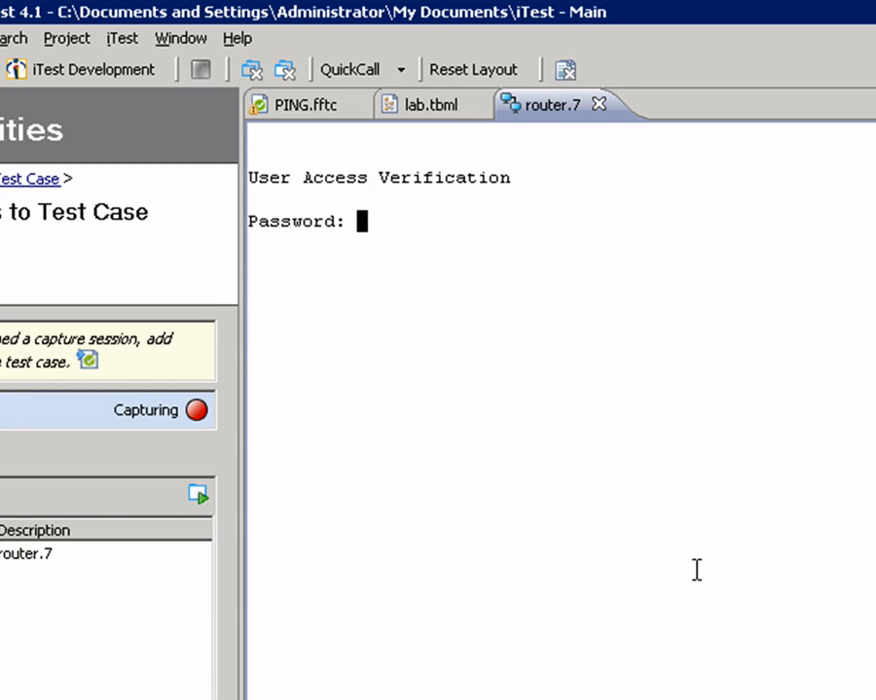
key("Return")
Step: Run the command "show version" in the router session
type("show ")
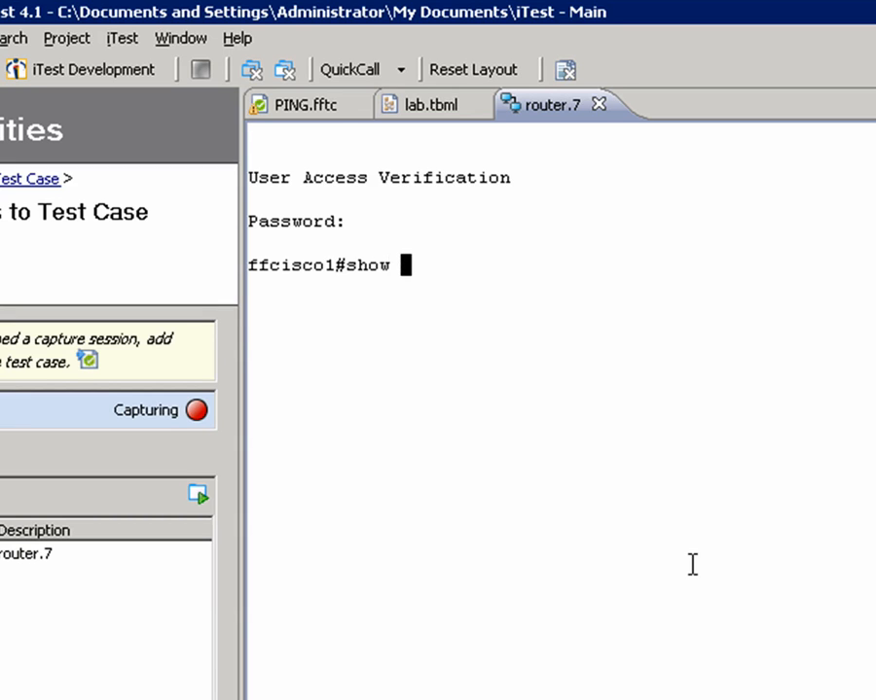
type("version")
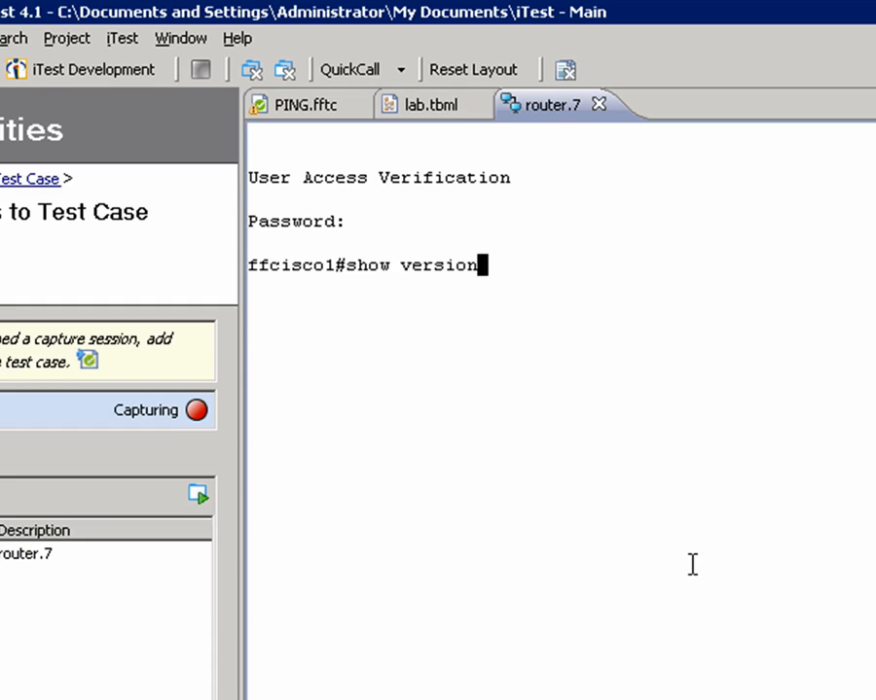
key("Return")
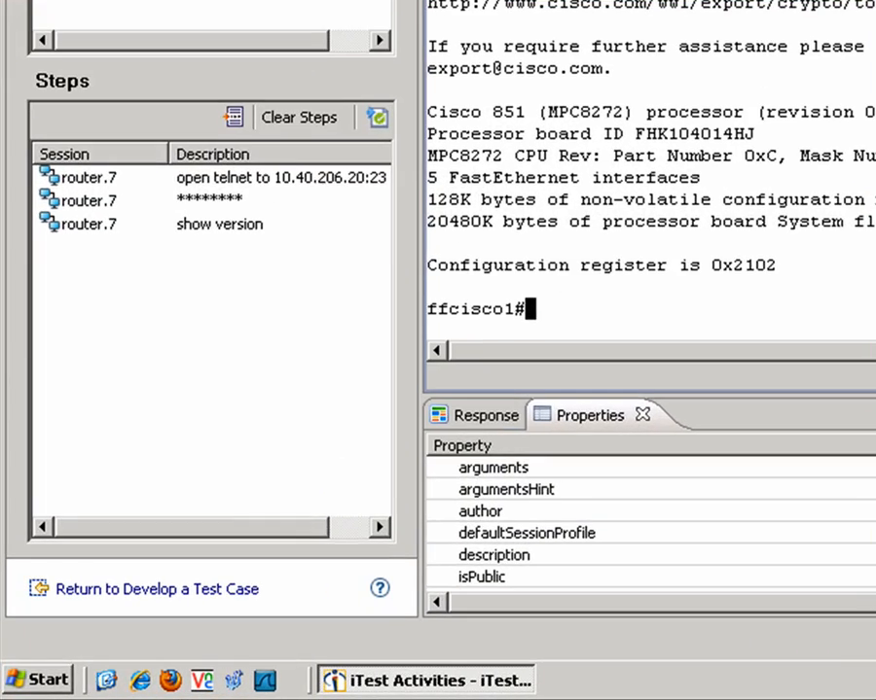
Step: Run "show ip traffic" in the router session, page through to the end and highlight the received ICMP echo count
type("show")
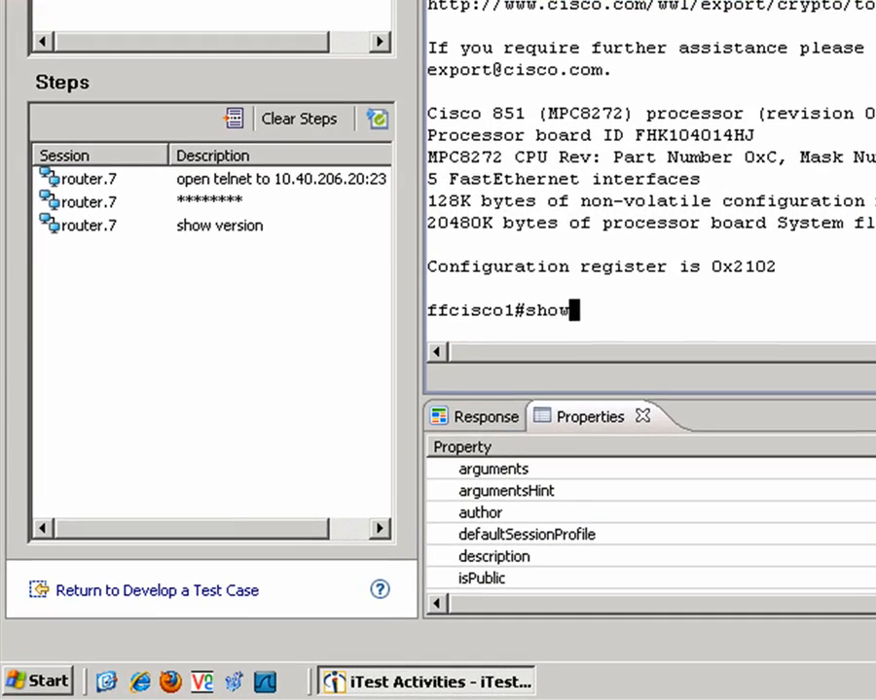
type(" ip tra")
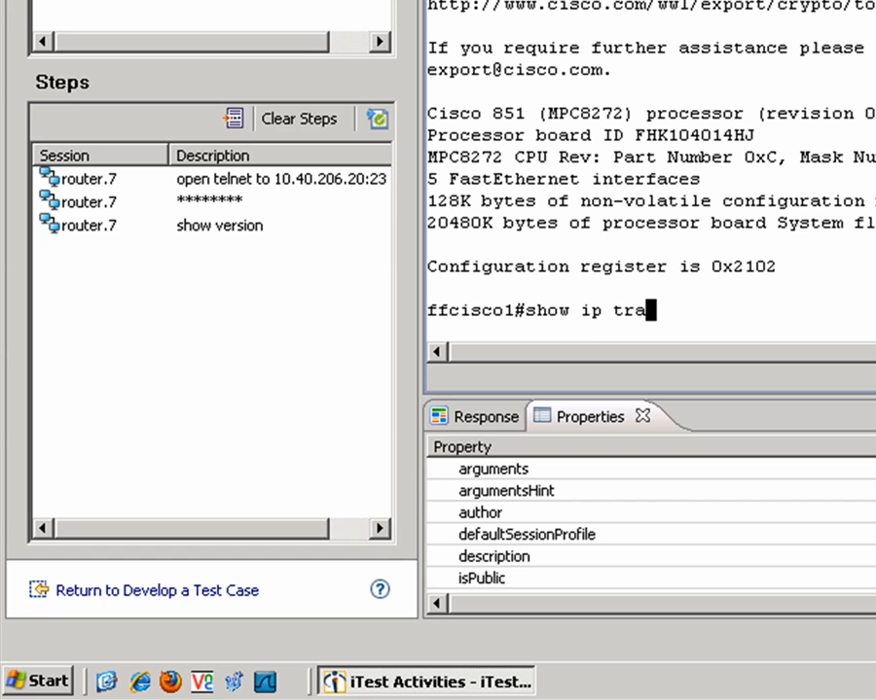
type("ffic")
key("Return")
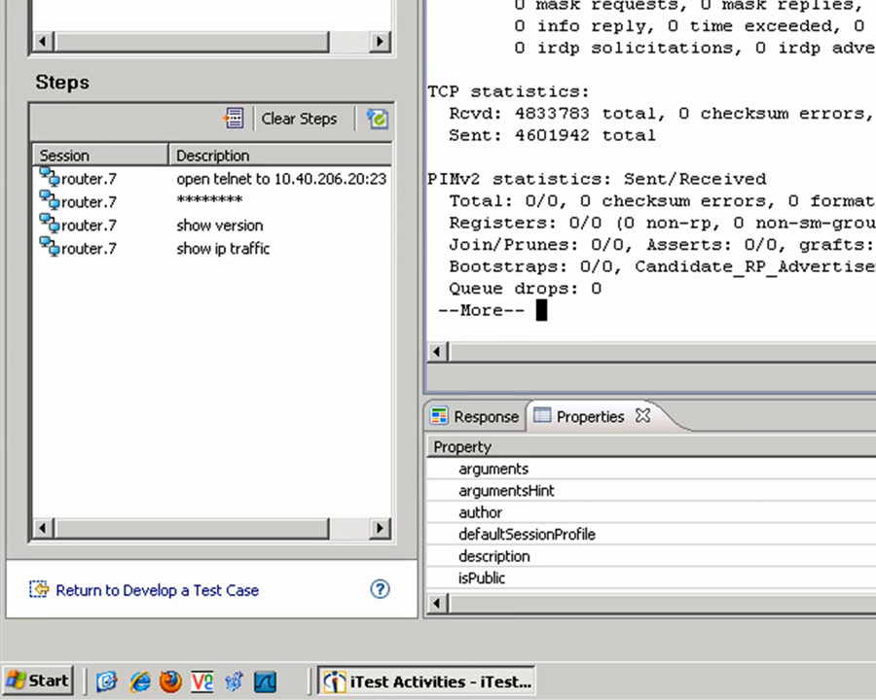
key("space")
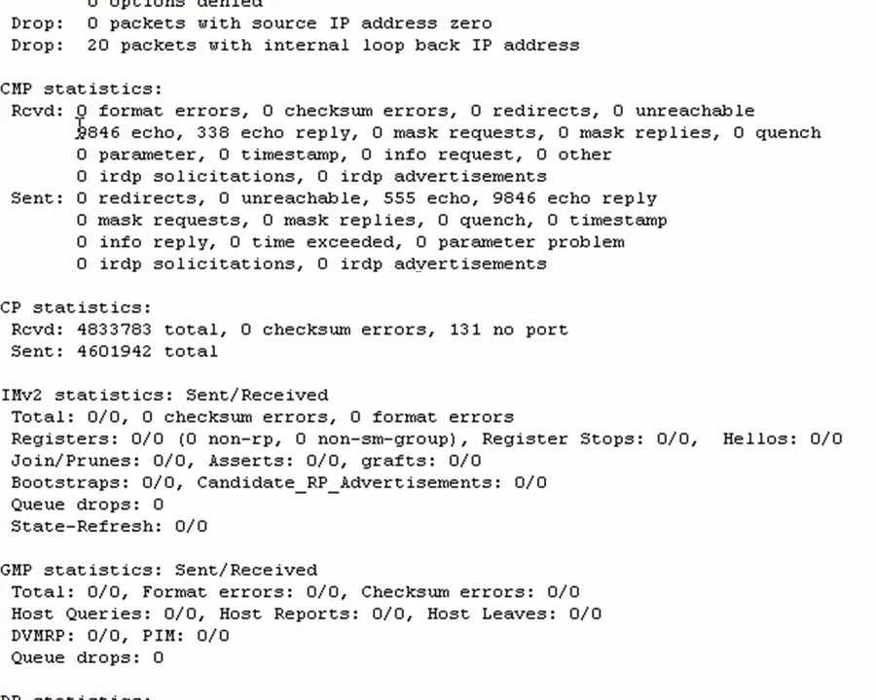
left_click_drag(168, 138, 201, 137)
left_click_drag(122, 131, 133, 131)
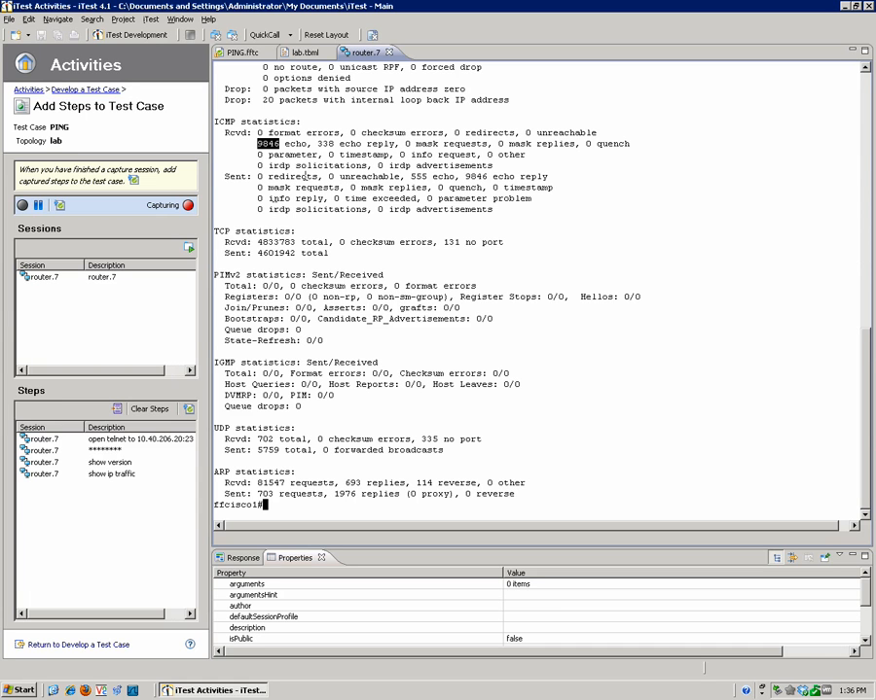
Step: Start a CommandPrompt session on the this_machine device in the lab topology
left_click(309, 53)
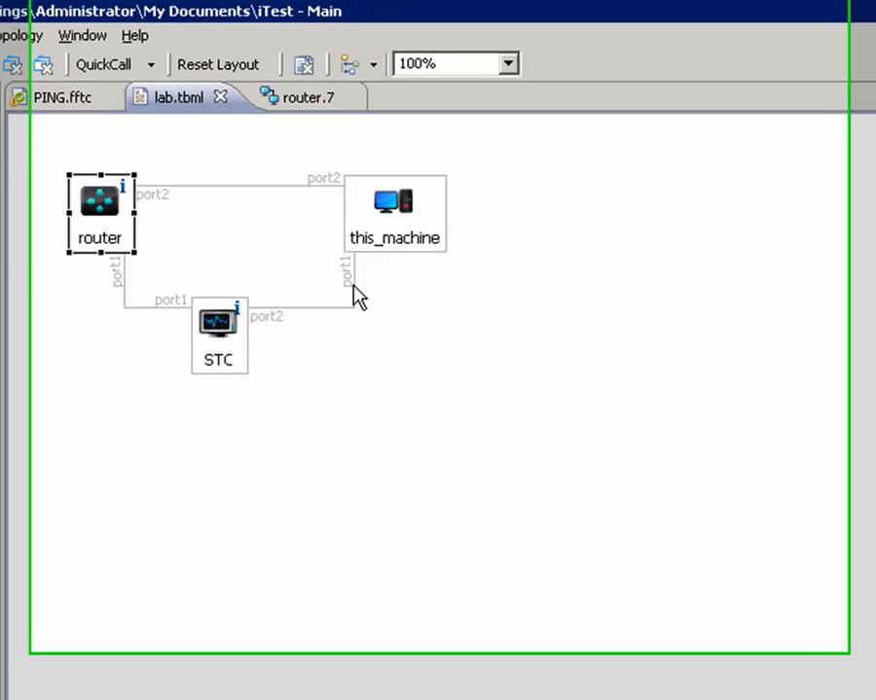
right_click(417, 234)
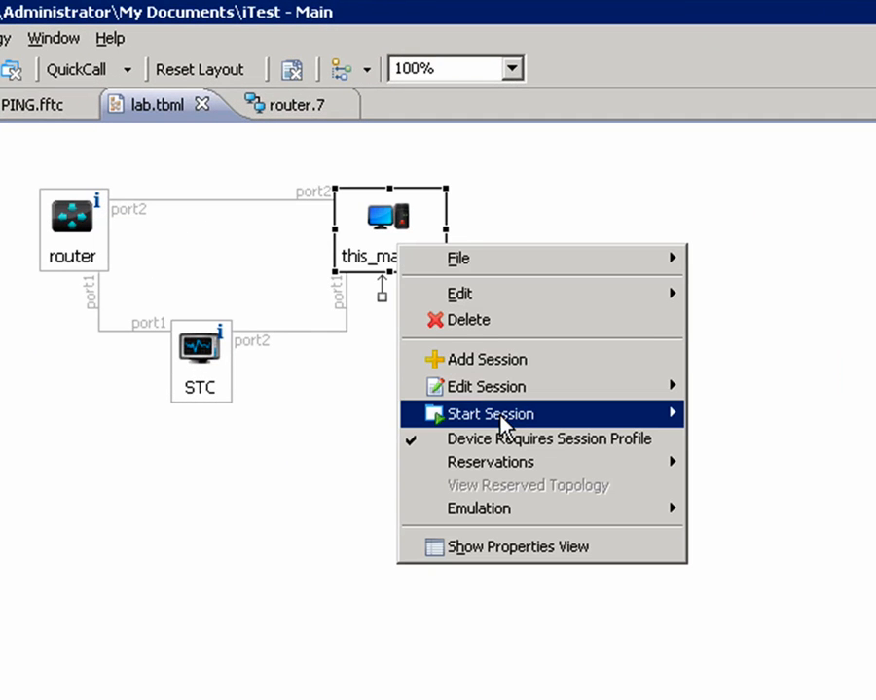
mouse_move(501, 426)
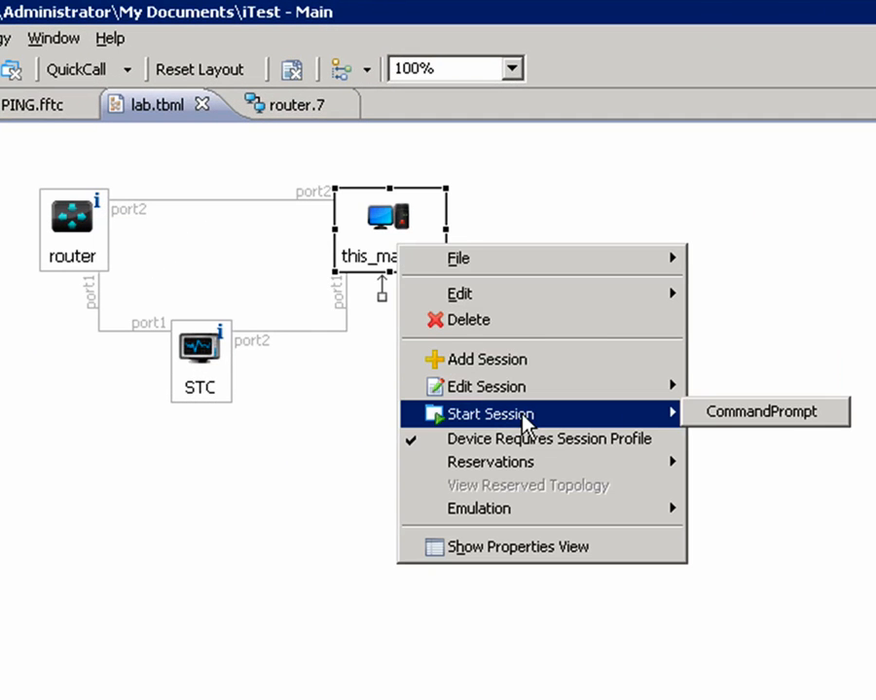
left_click(735, 421)
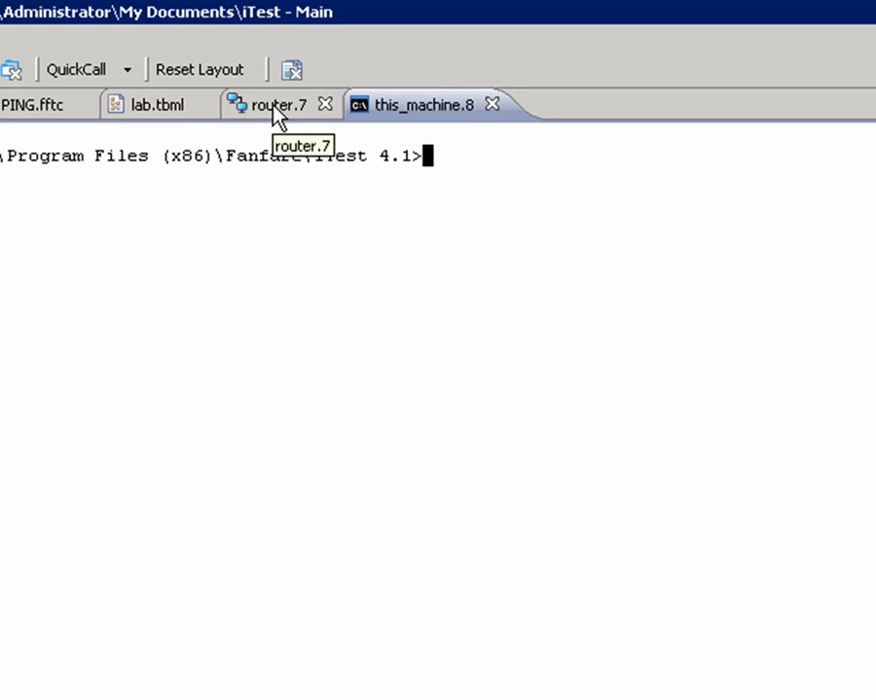
Step: Review the router's echo count, return to the this_machine session and ping 10.40.206.20
left_click(274, 109)
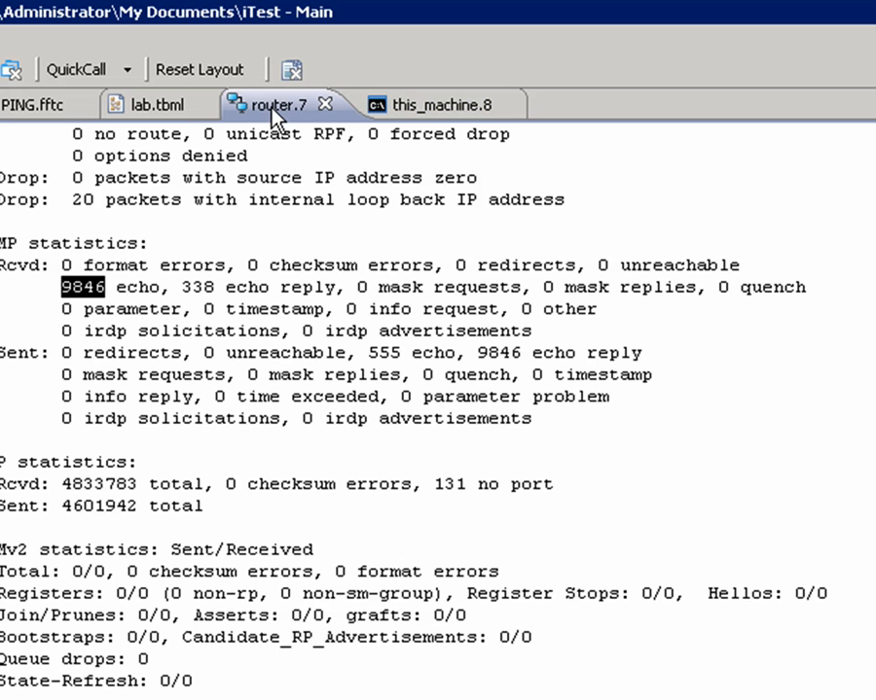
left_click(427, 107)
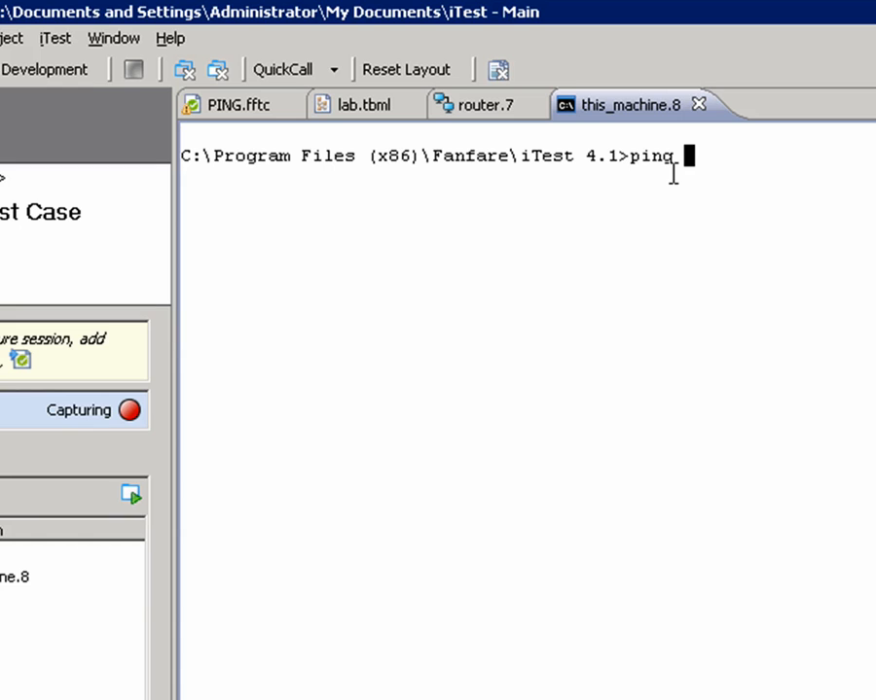
type("10.")
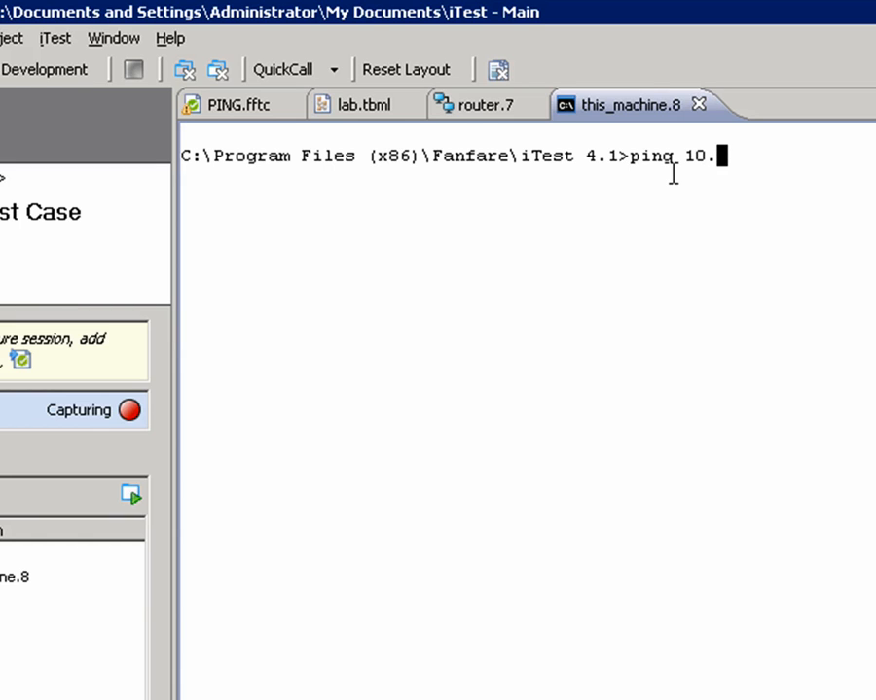
type("40.206")
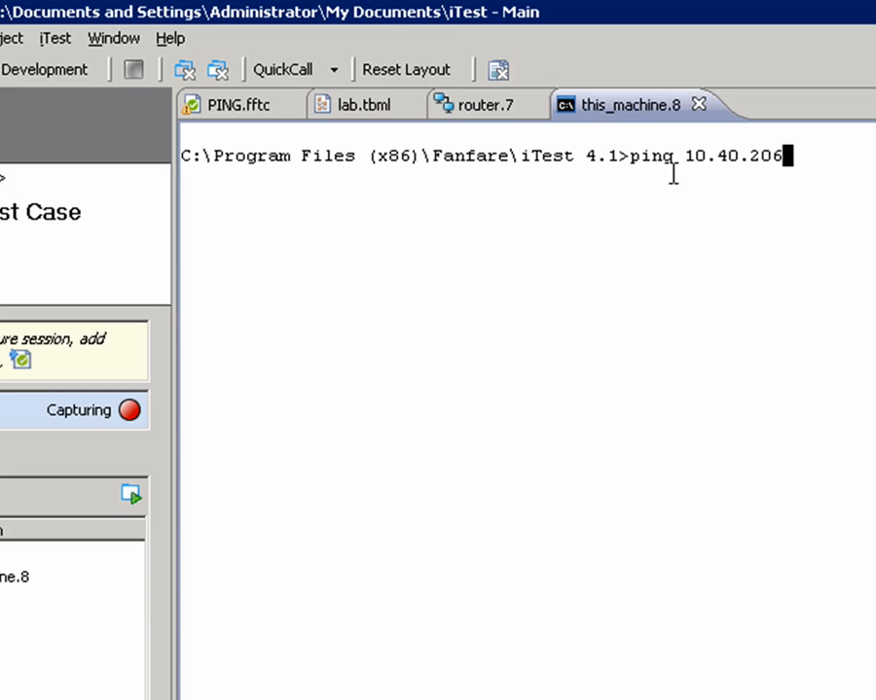
type(".20")
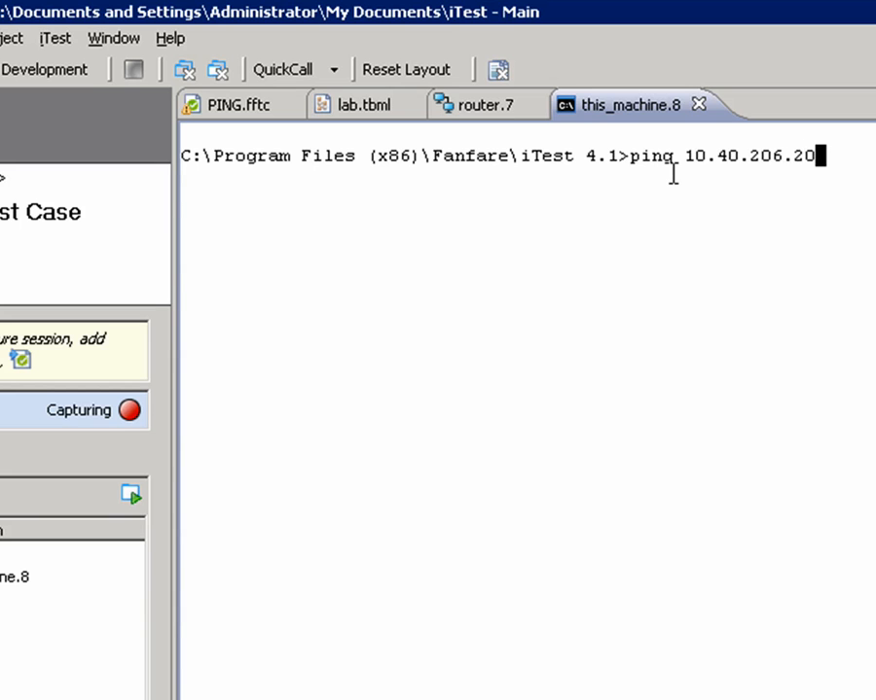
key("Return")
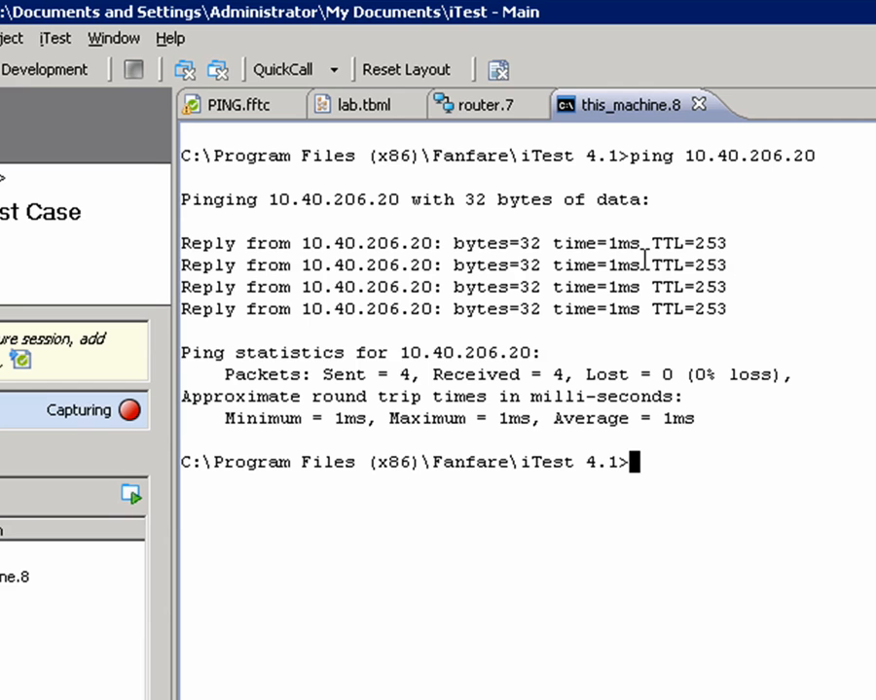
Step: Run "show ip traffic" again in the router session and highlight the new received ICMP echo count
left_click(477, 107)
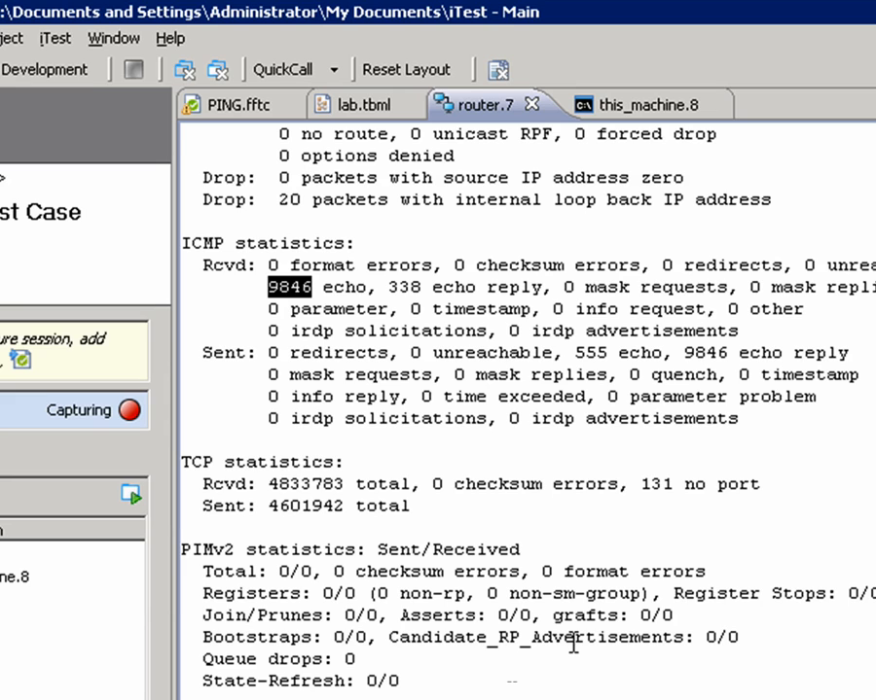
key("Return")
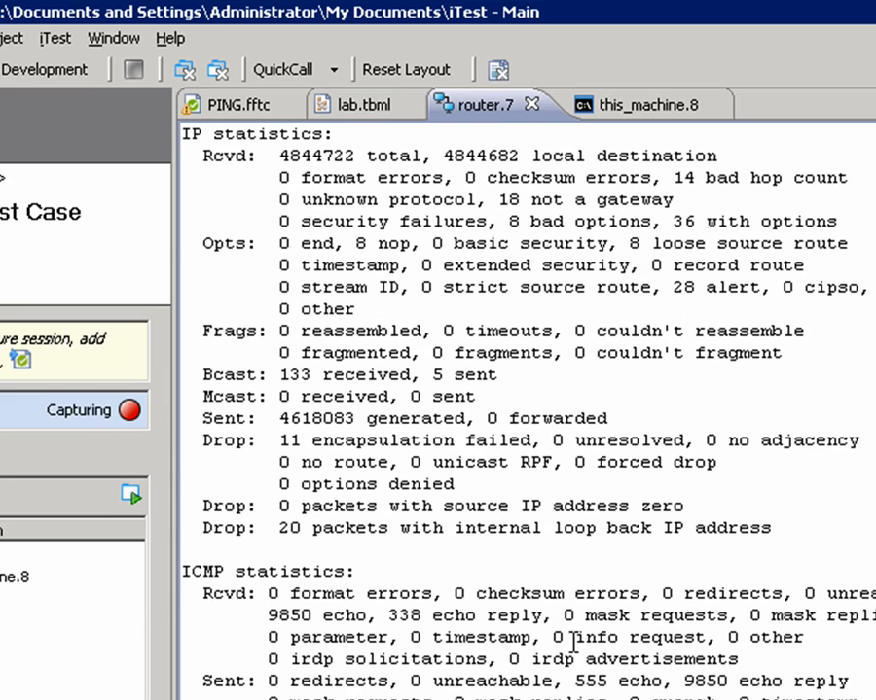
scroll(574, 642, "down", 5)
scroll(618, 615, "up", 5)
left_click_drag(269, 615, 315, 615)
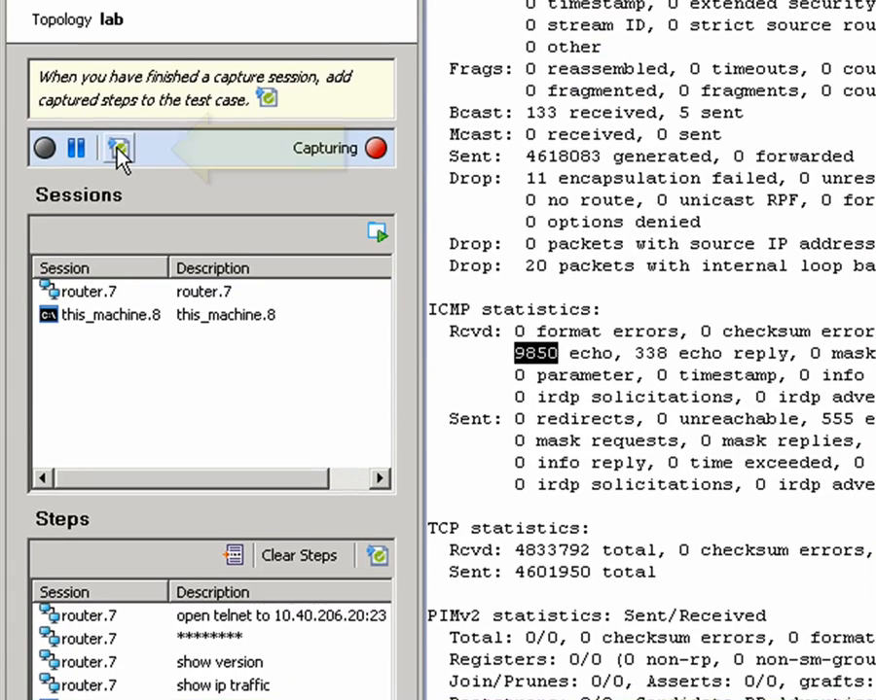
Step: Add the captured session steps to the PING test case
left_click(107, 118)
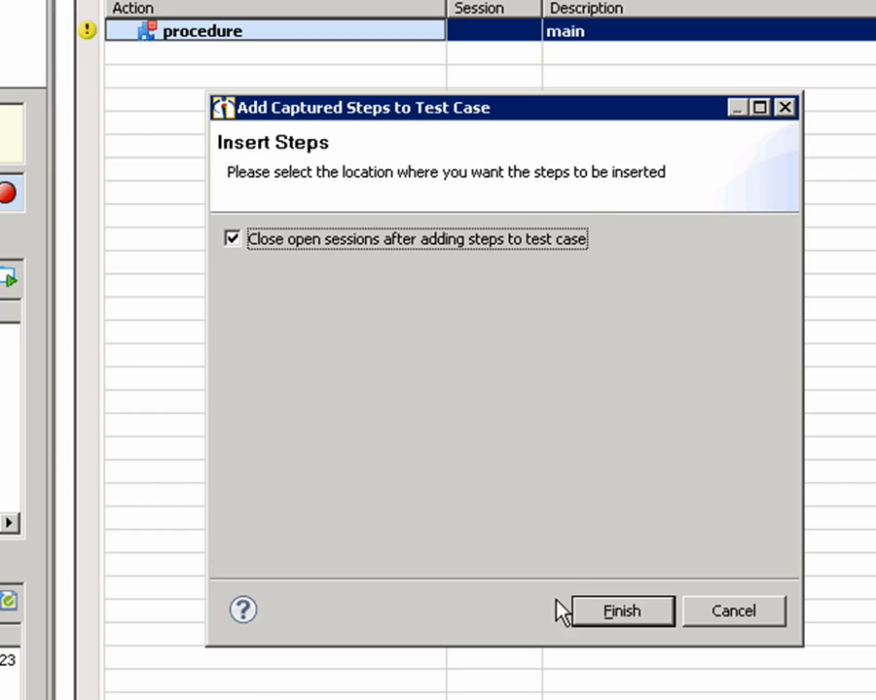
left_click(617, 611)
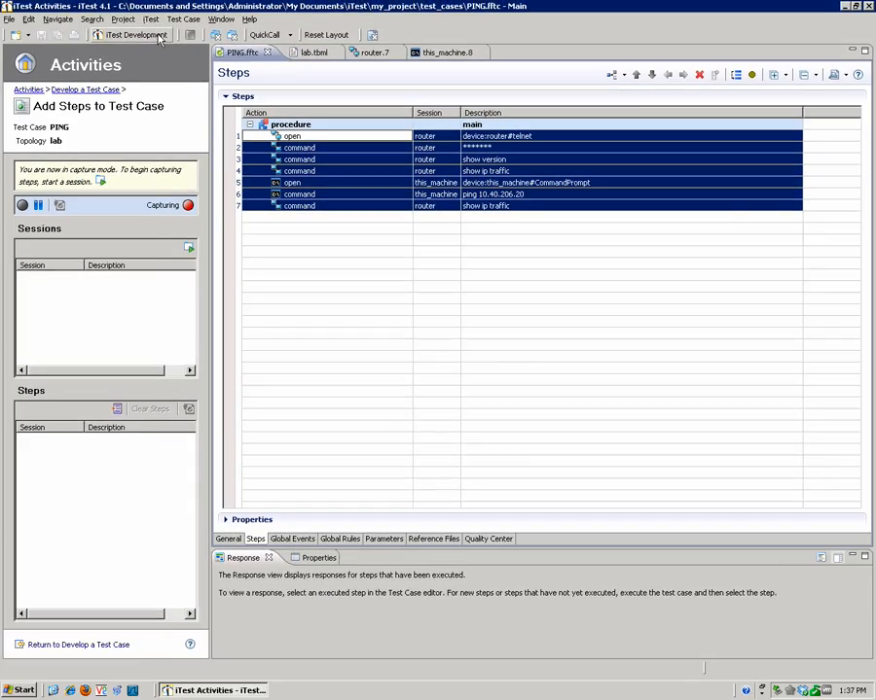
Step: Switch to the iTest Development perspective, execute the PING test case and close the execution report window
left_click(158, 37)
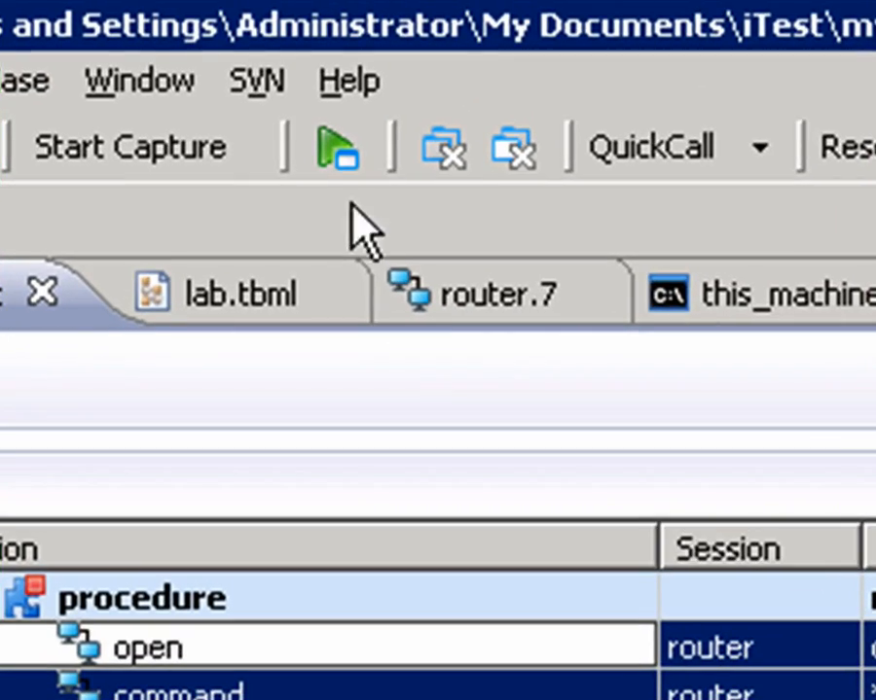
left_click(339, 154)
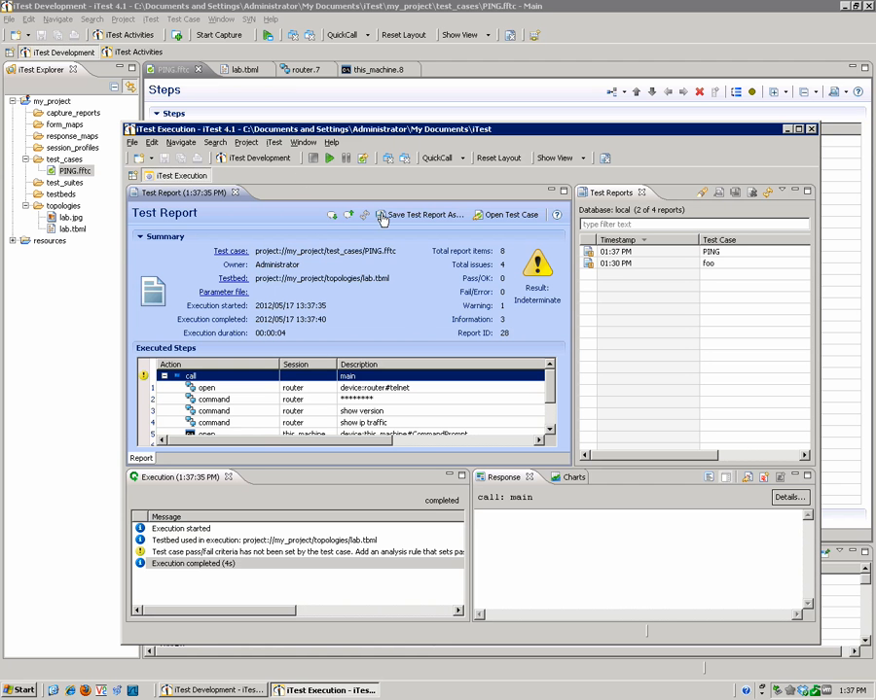
left_click(812, 130)
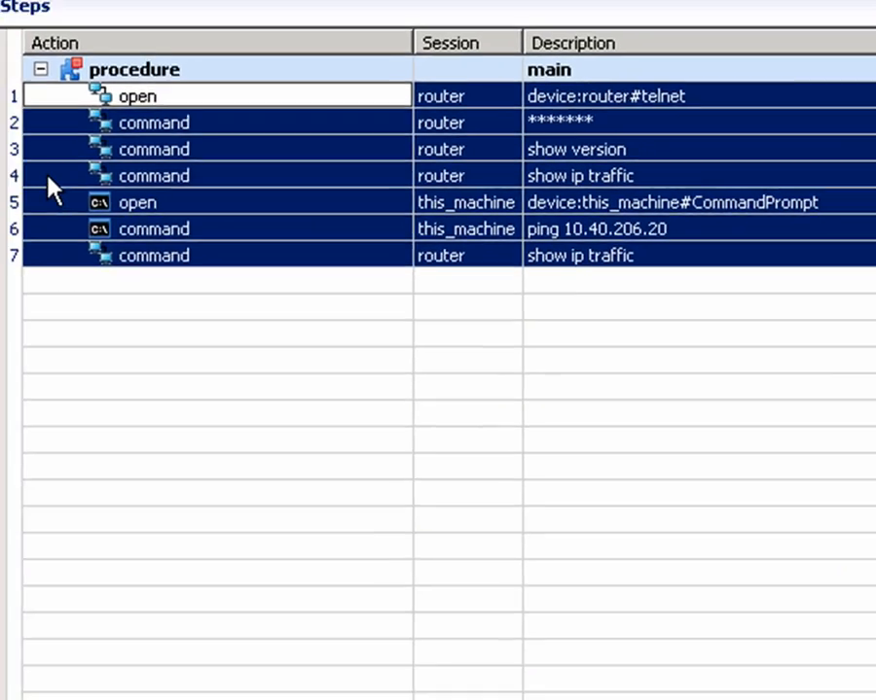
Step: Add a quick analysis rule to the first "show ip traffic" step that queries the received ICMP echo count and stores it in a variable
left_click(46, 177)
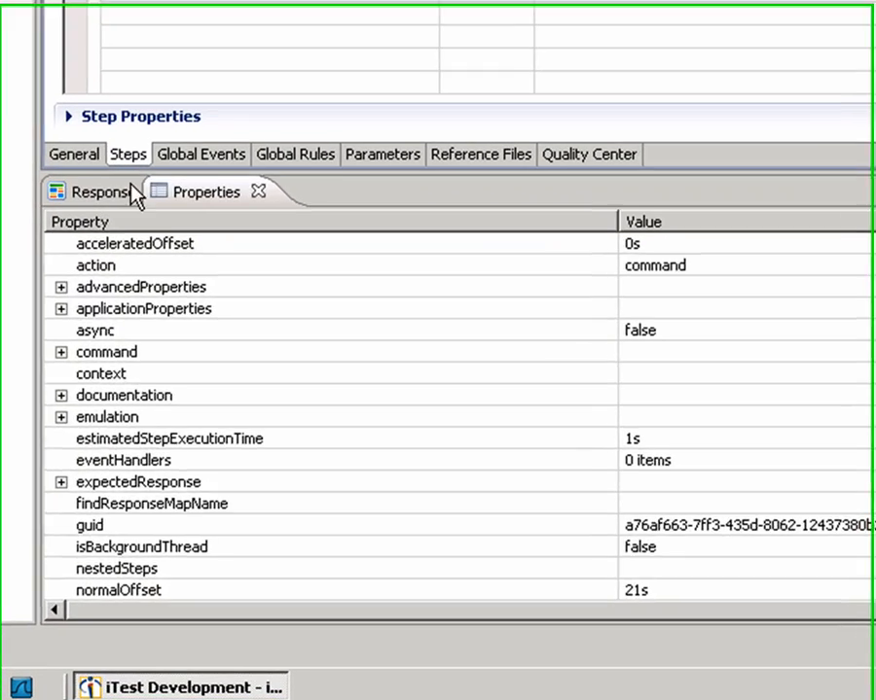
left_click(167, 397)
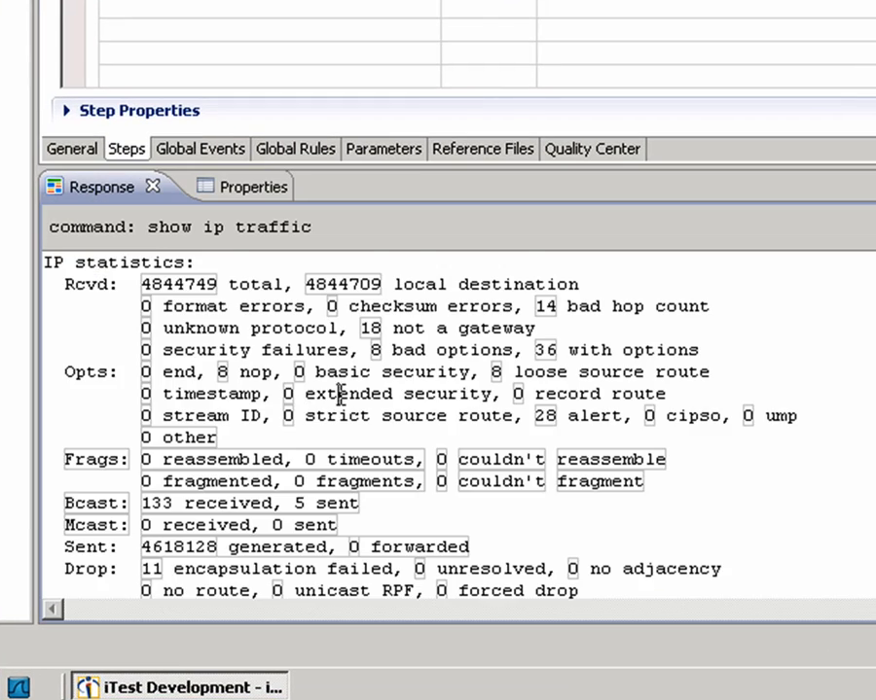
scroll(340, 397, "down", 5)
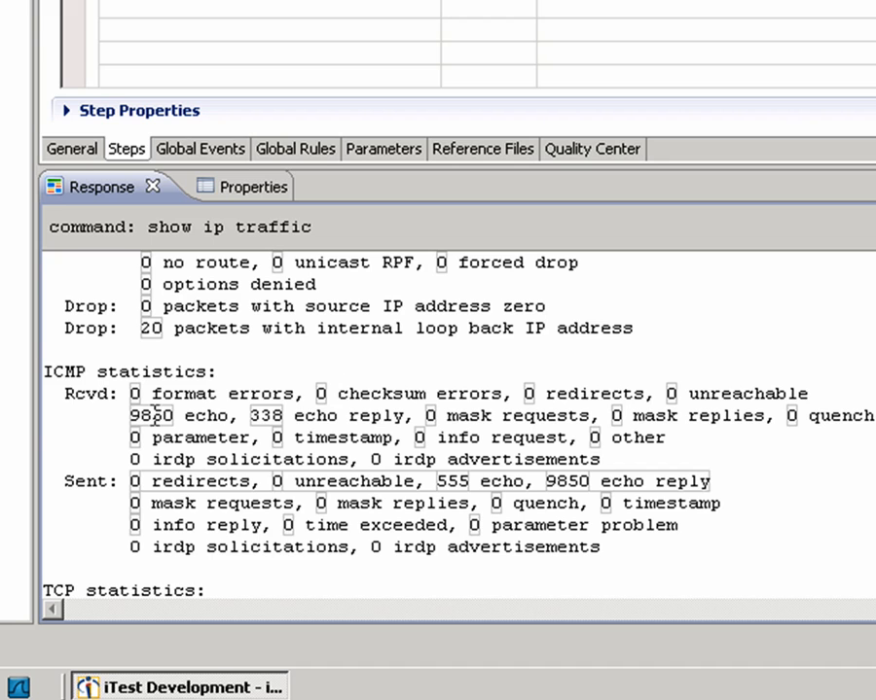
right_click(158, 421)
mouse_move(306, 598)
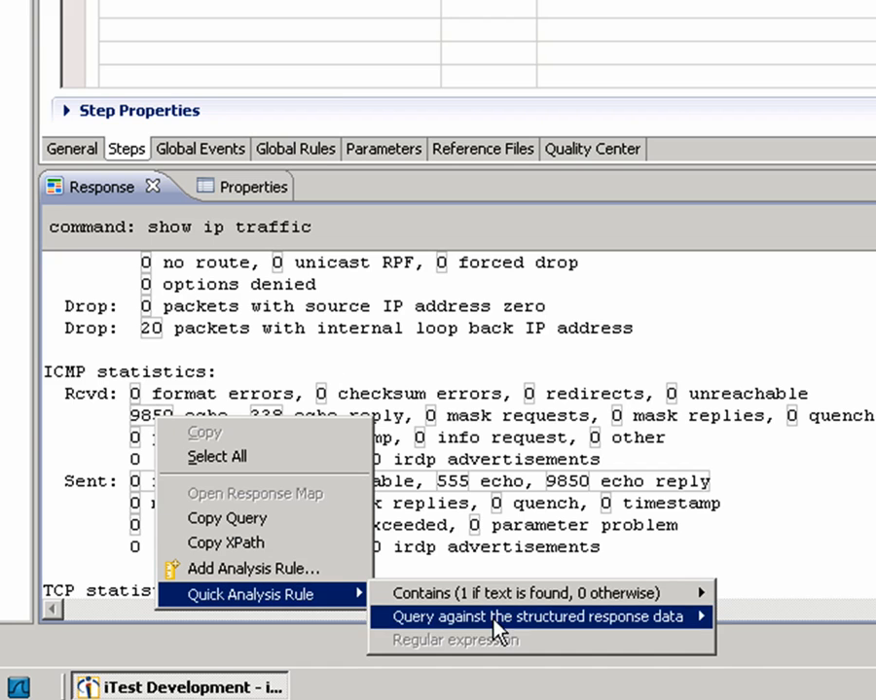
mouse_move(516, 619)
left_click(861, 500)
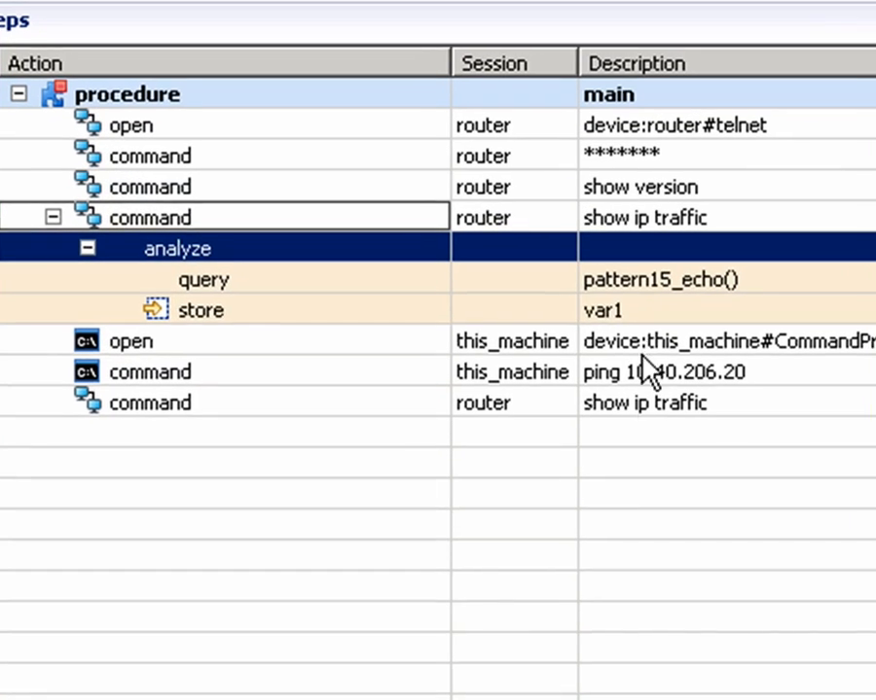
Step: Name the stored variable of the first "show ip traffic" step orig_echo
left_click(640, 309)
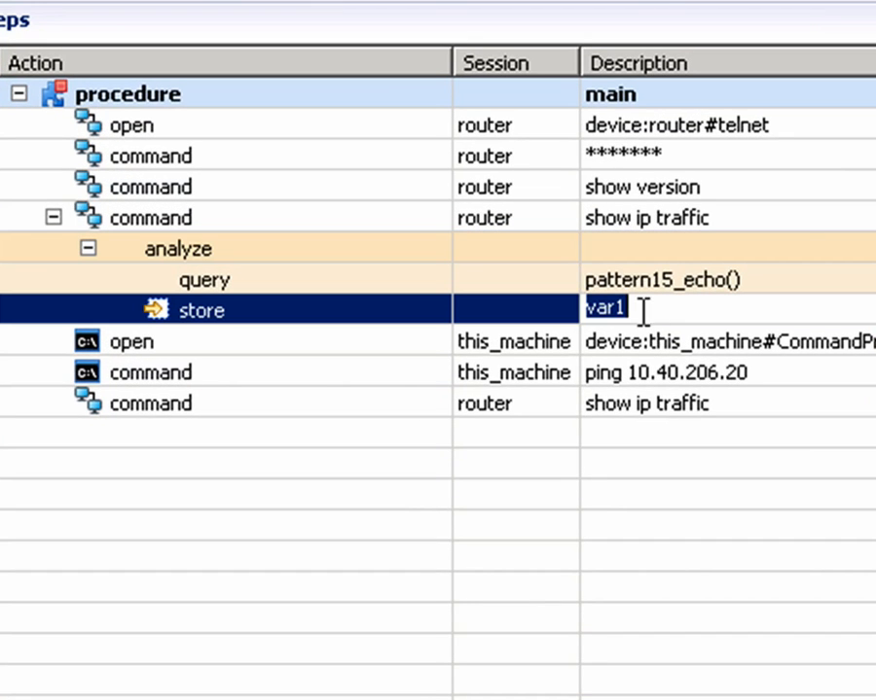
type("orig_ecjo")
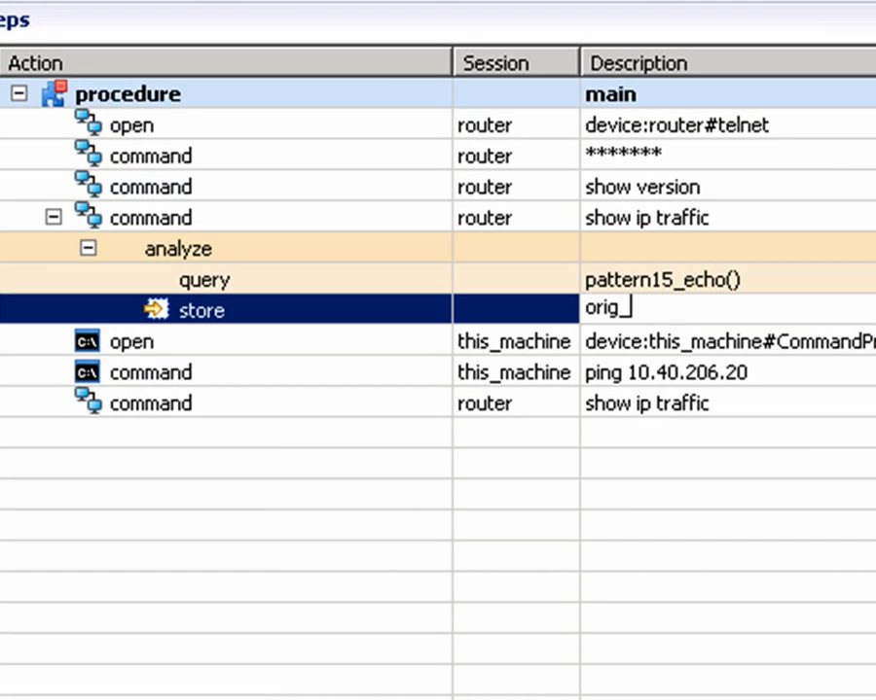
key("BackSpace")
key("BackSpace")
type("ho")
key("Return")
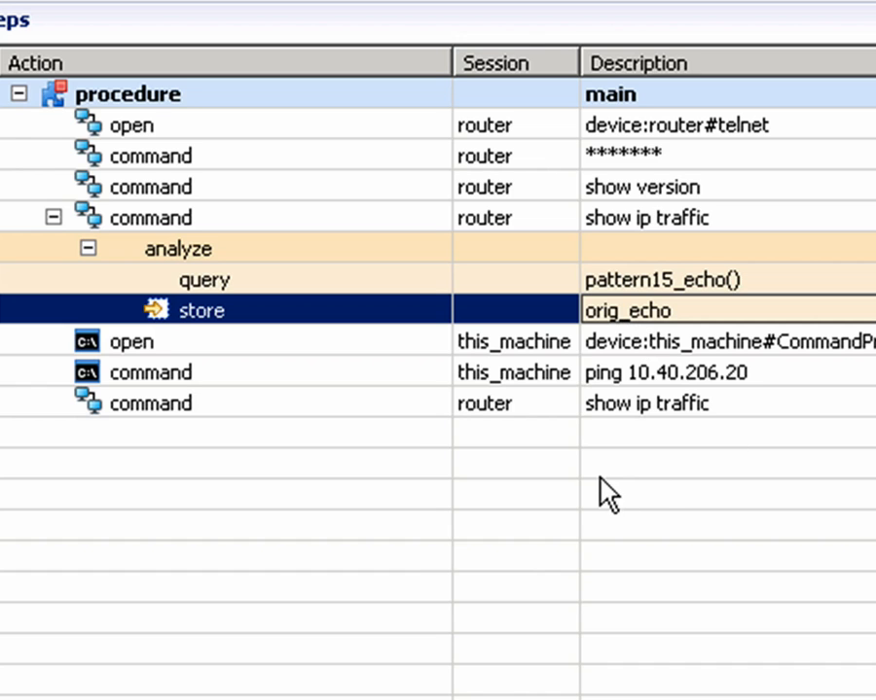
Step: Add a Packets_Sent() query rule to the ping 10.40.206.20 step and store its result in a variable named echo_sent
double_click(267, 372)
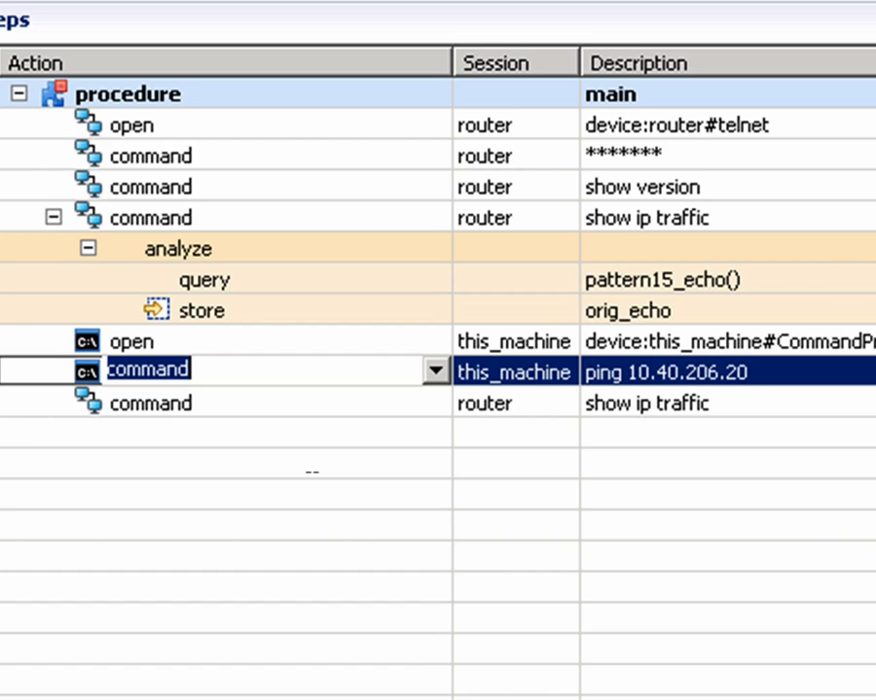
key("Escape")
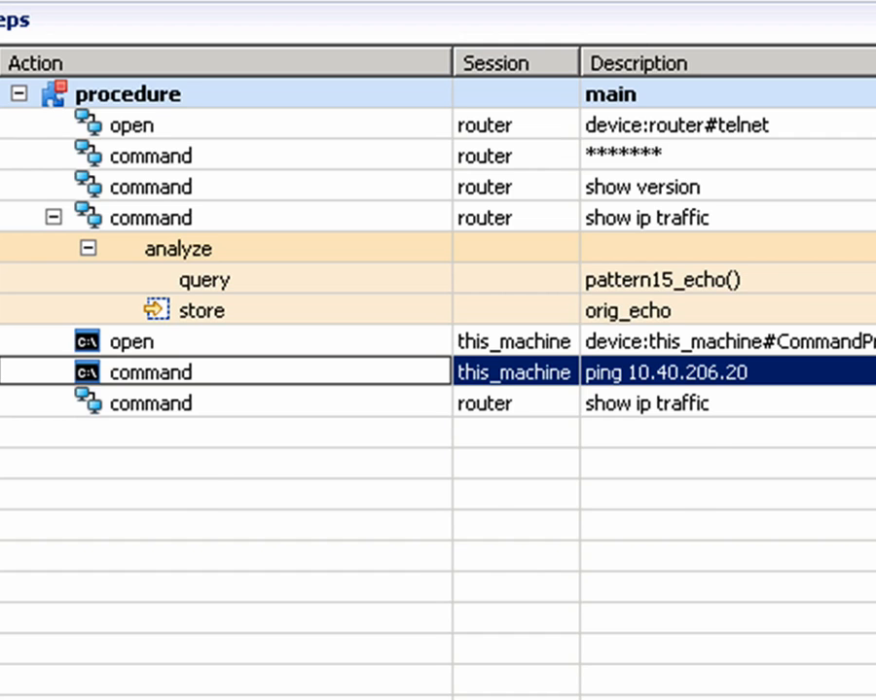
double_click(637, 465)
type("echo_sent")
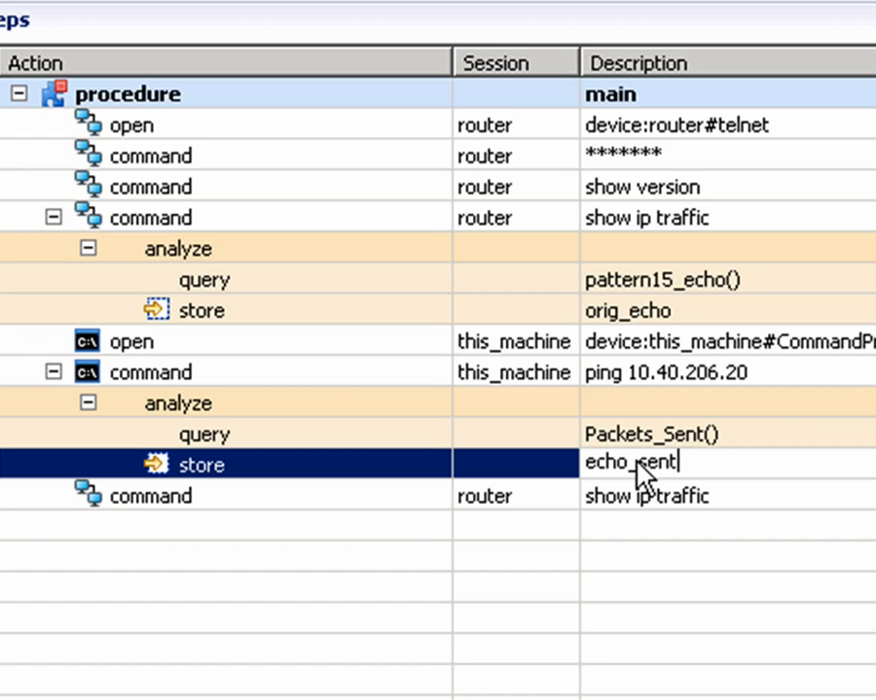
key("Return")
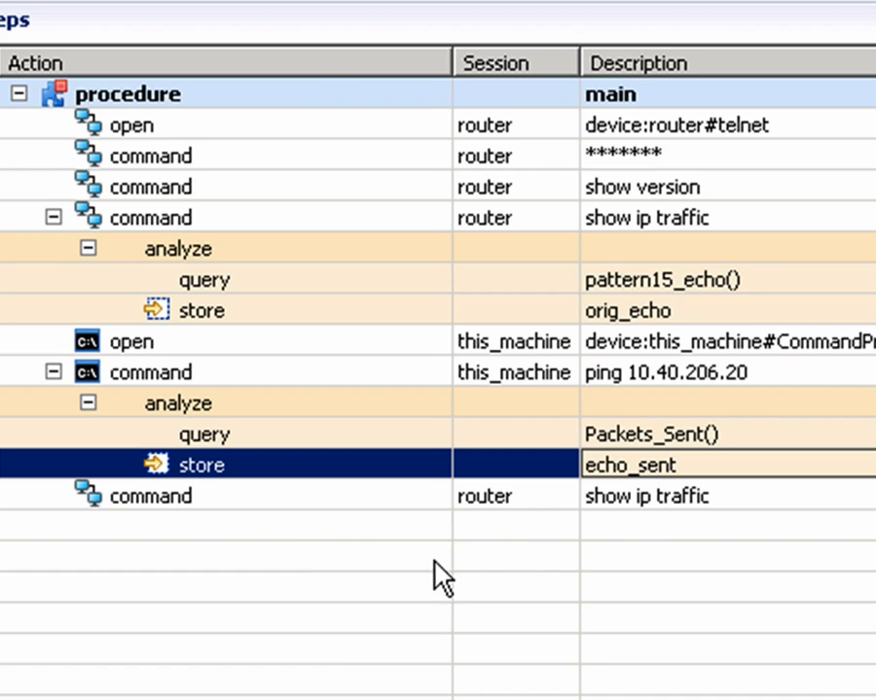
Step: Add a quick analysis rule to the last "show ip traffic" step that queries the received ICMP echo count and compares it
double_click(199, 494)
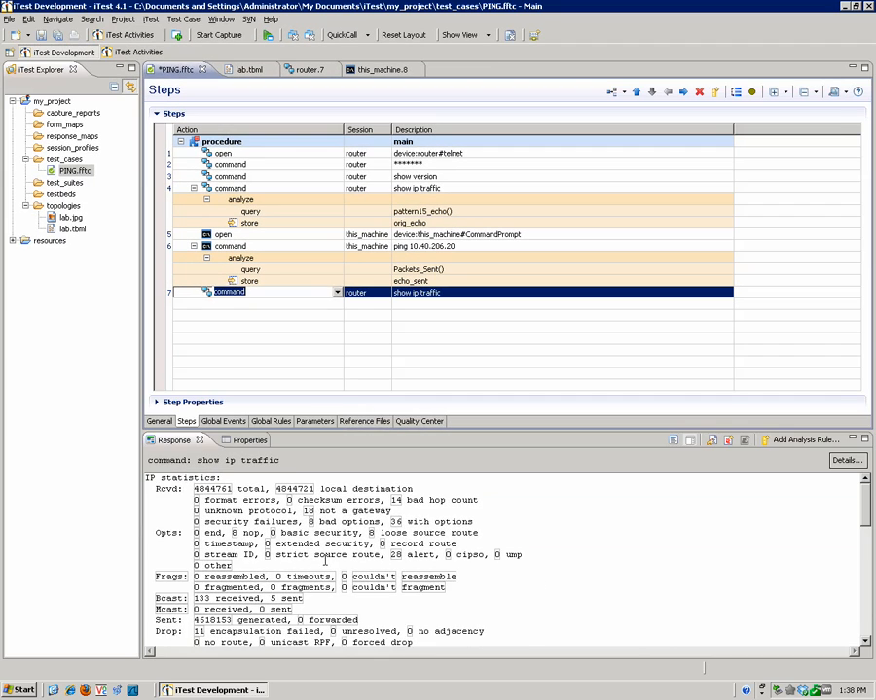
left_click(323, 561)
scroll(321, 560, "down", 5)
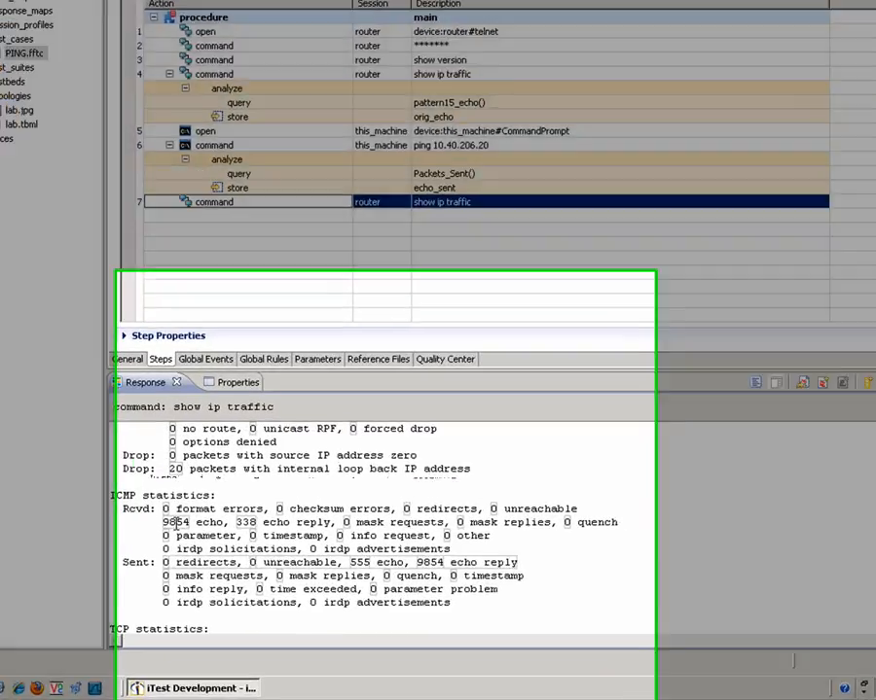
right_click(200, 559)
mouse_move(243, 595)
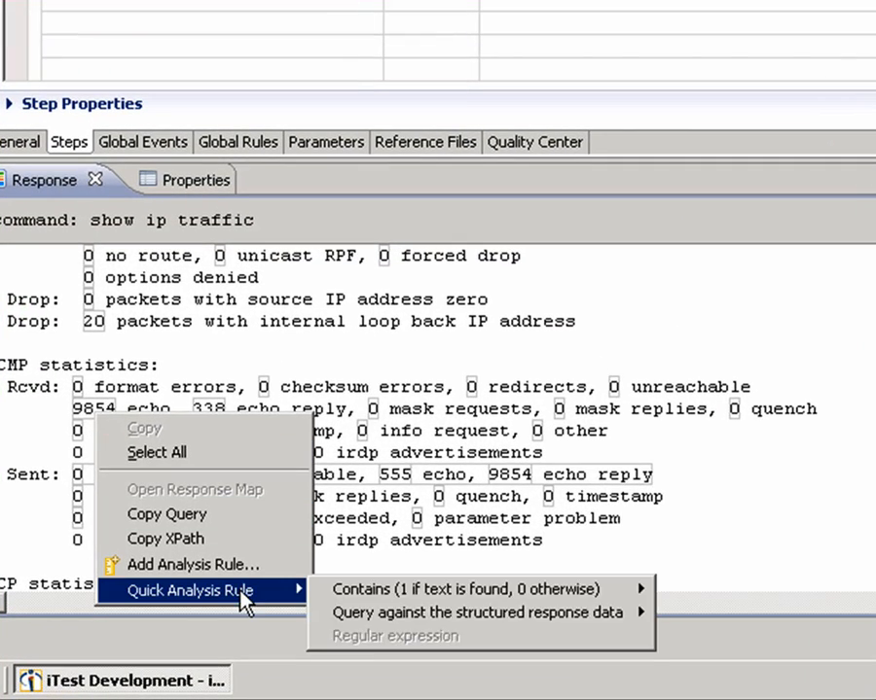
mouse_move(384, 621)
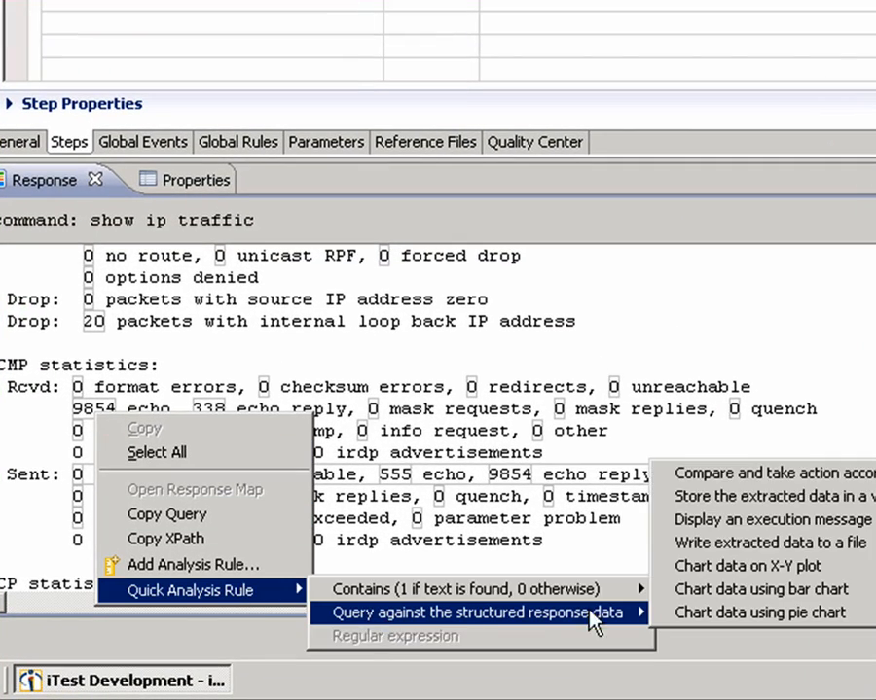
left_click(739, 473)
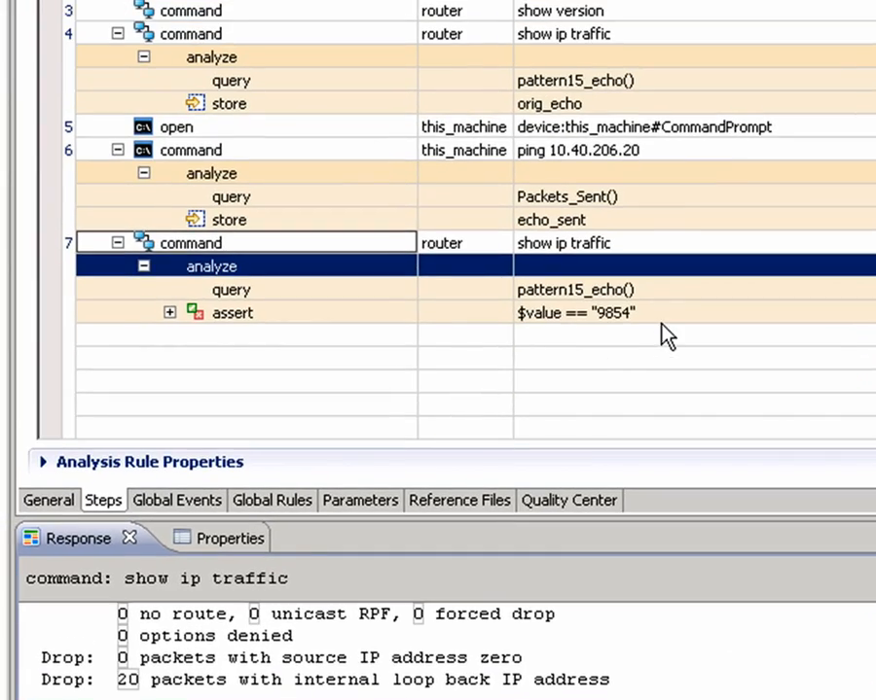
Step: Set the assertion of the last "show ip traffic" step to $value == $orig_echo + $echo_sent
left_click(658, 309)
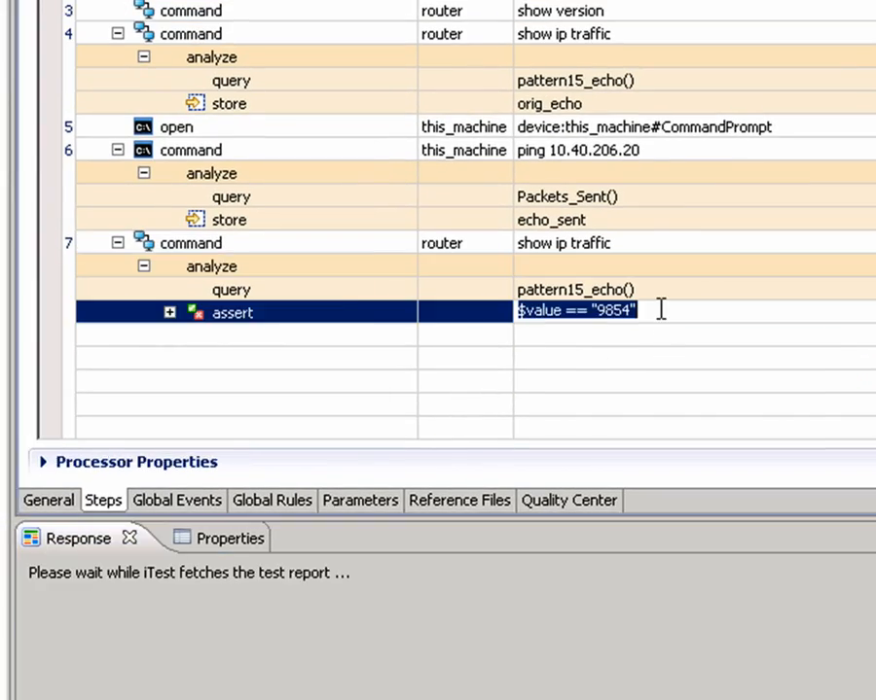
left_click(657, 310)
key("BackSpace")
key("BackSpace")
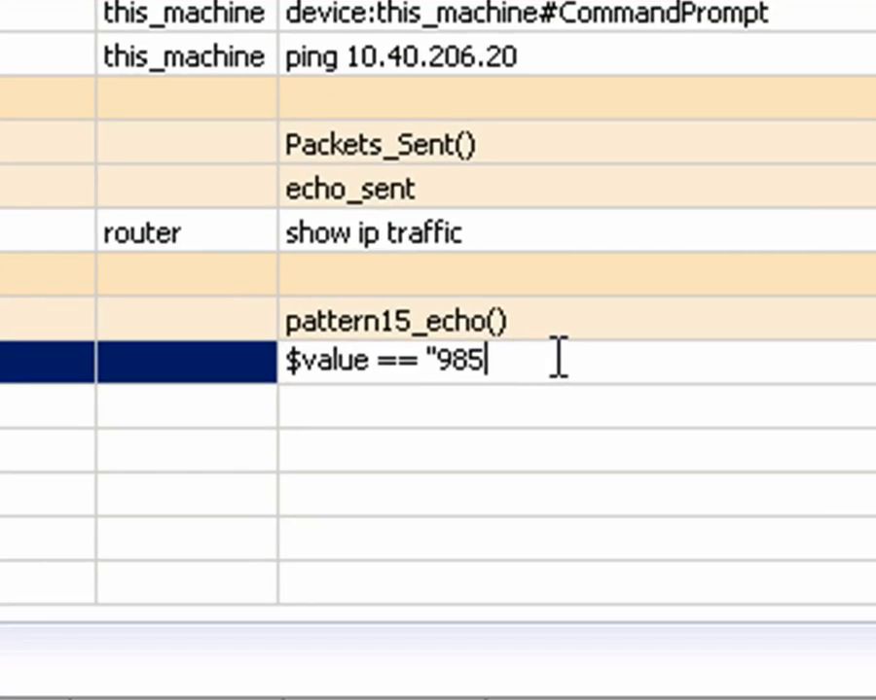
key("BackSpace")
key("BackSpace")
key("BackSpace")
key("BackSpace")
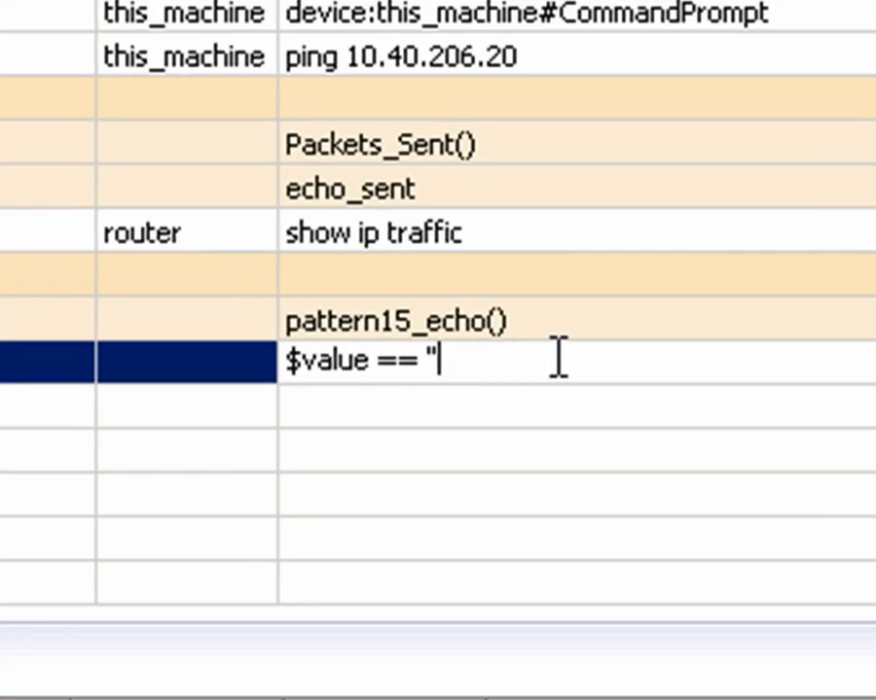
type("$or")
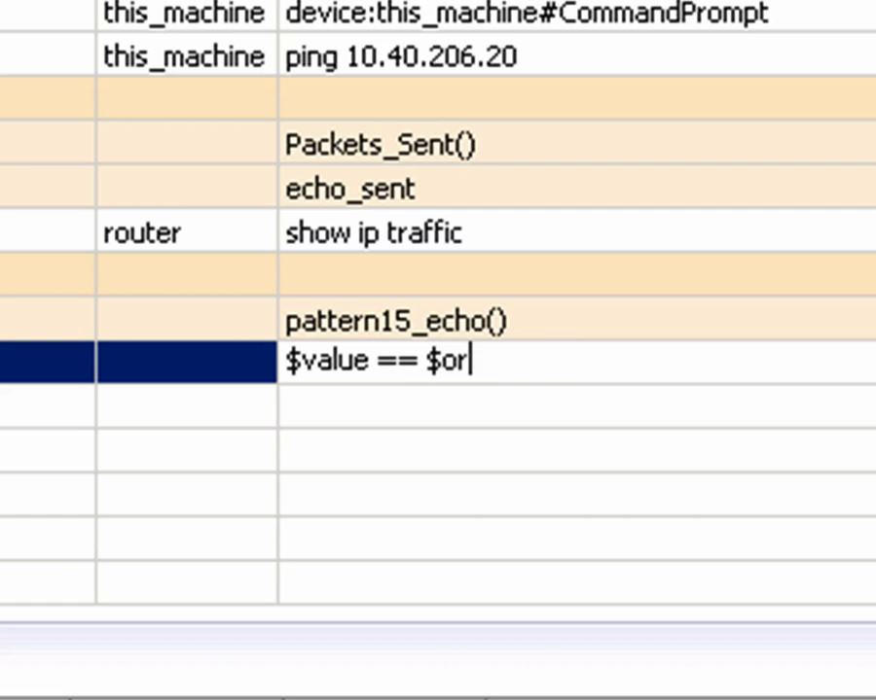
type("ig_echo +")
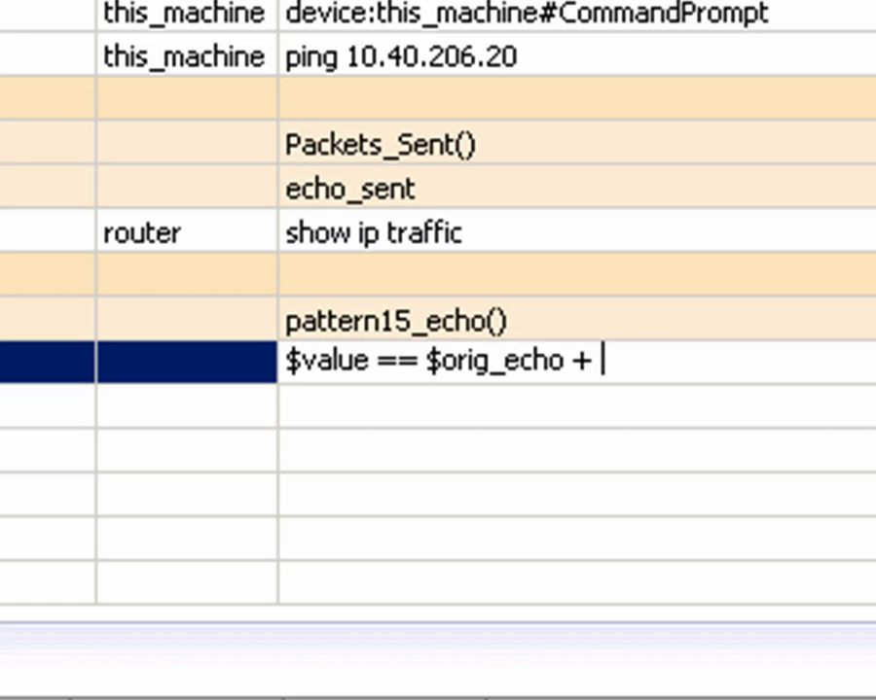
type(" $echo_s")
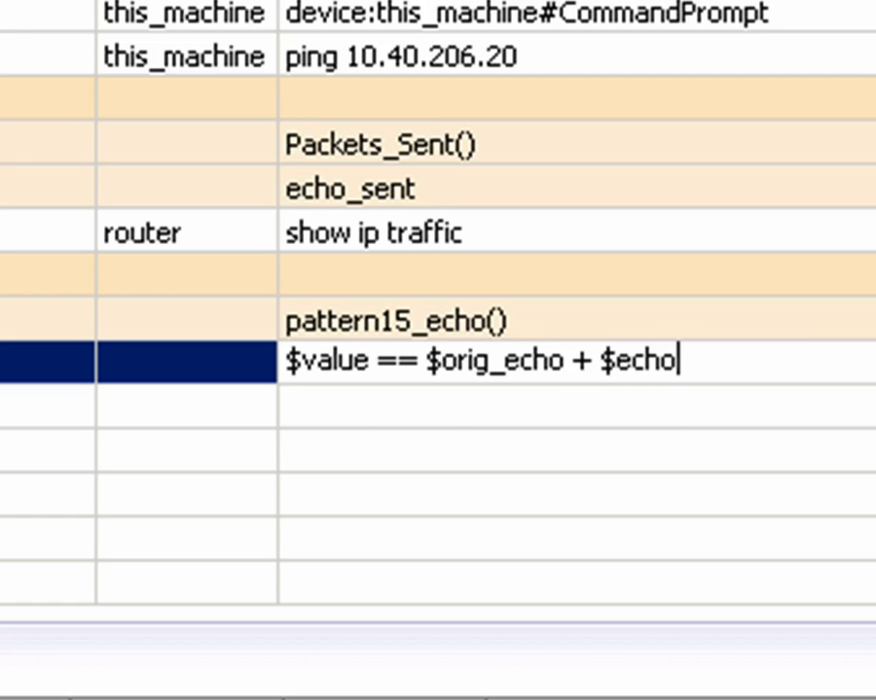
type("ent")
key("Return")
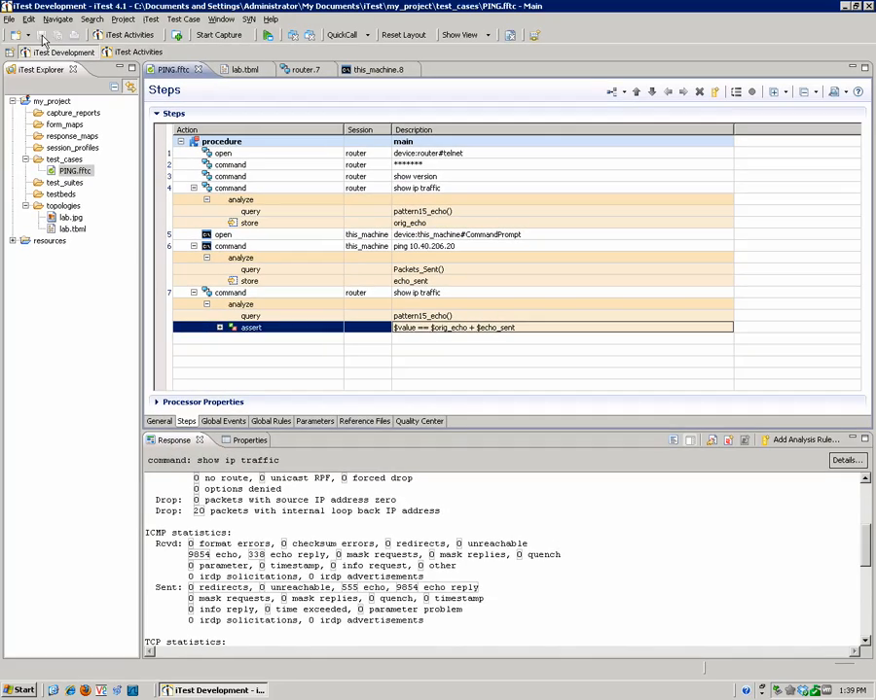
Step: Save the PING test case and execute it again with the analysis rules
left_click(268, 36)
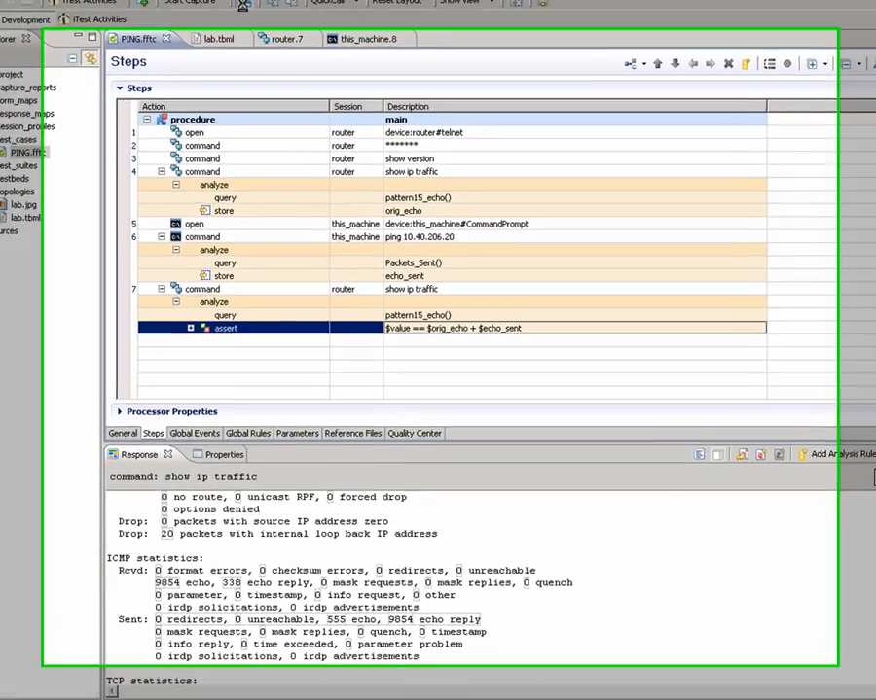